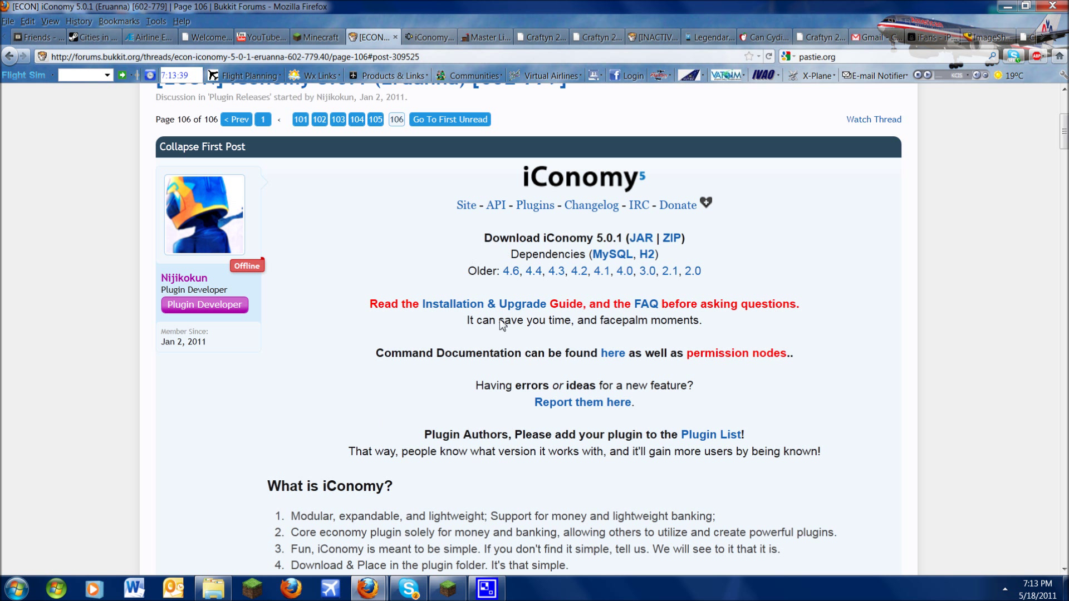
- Switch to the file explorer and open the plugins folder inside the SV2 server folder in Downloads
{"action": "left_click", "coordinate": [214, 591]}
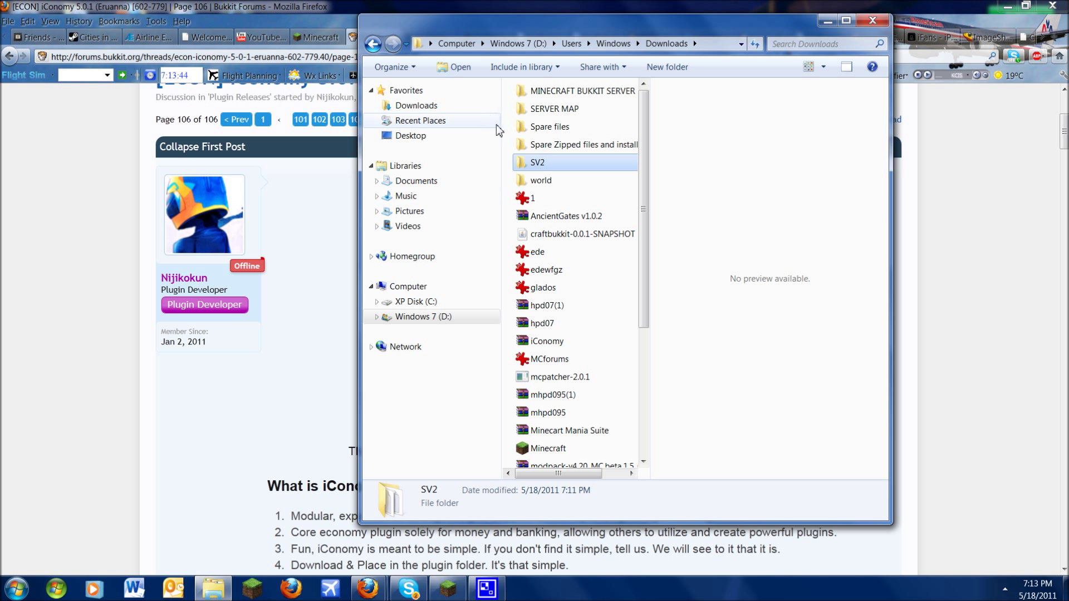
{"action": "left_click", "coordinate": [552, 308]}
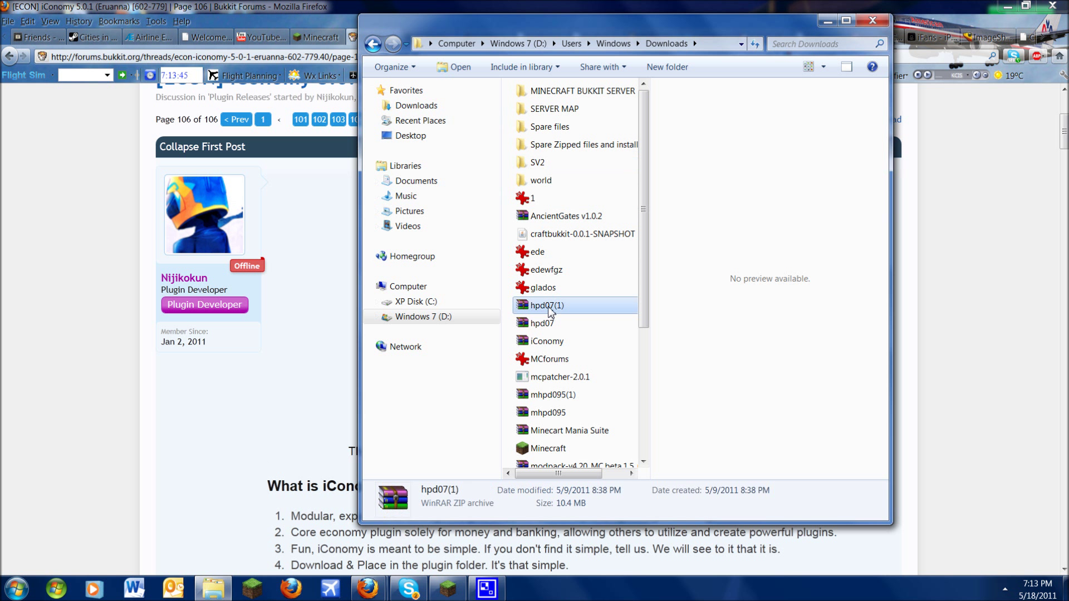
{"action": "double_click", "coordinate": [585, 91]}
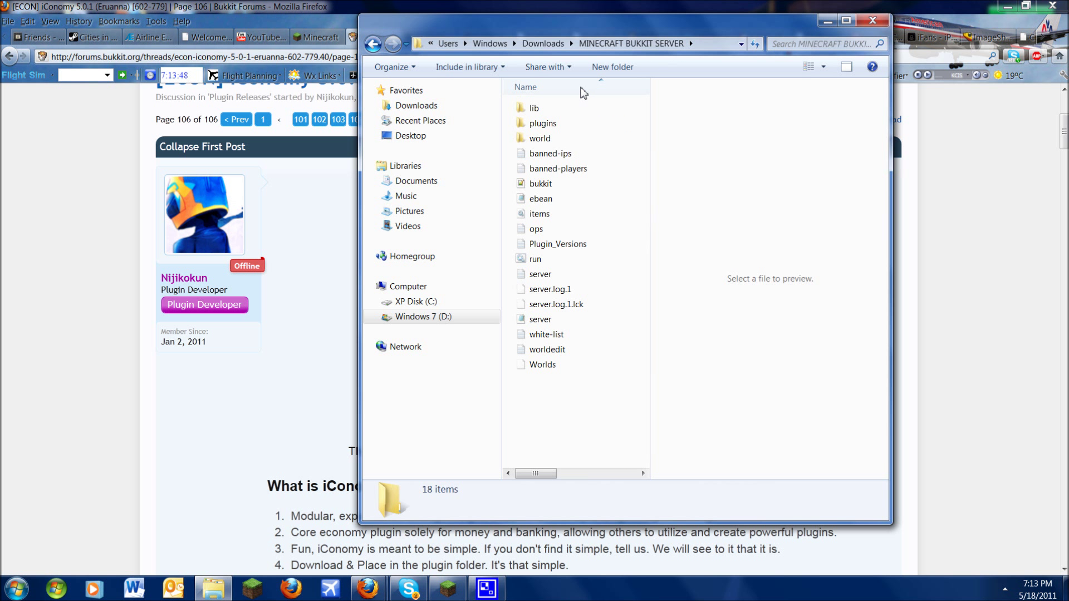
{"action": "left_click", "coordinate": [543, 43]}
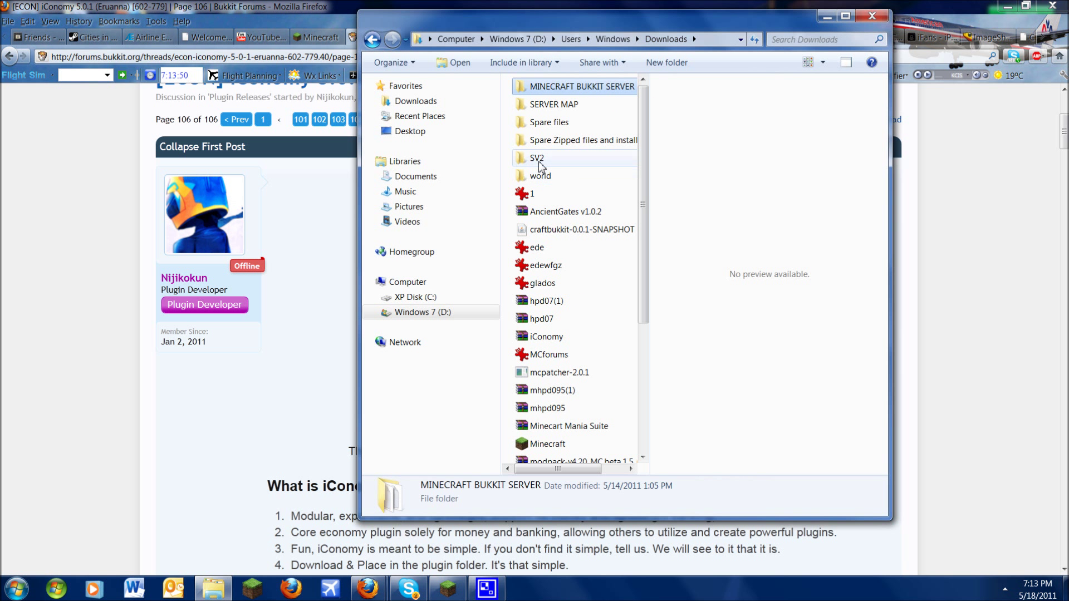
{"action": "double_click", "coordinate": [536, 157]}
{"action": "double_click", "coordinate": [543, 104]}
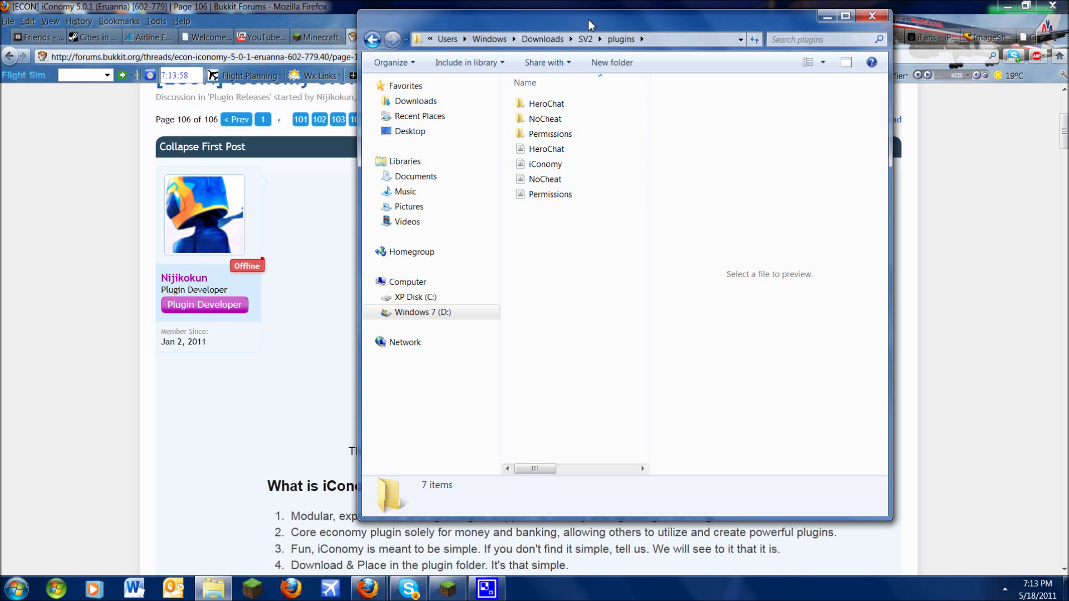
- Start the server with the run batch file in the SV2 folder and review the startup log in its console
{"action": "left_click", "coordinate": [587, 40]}
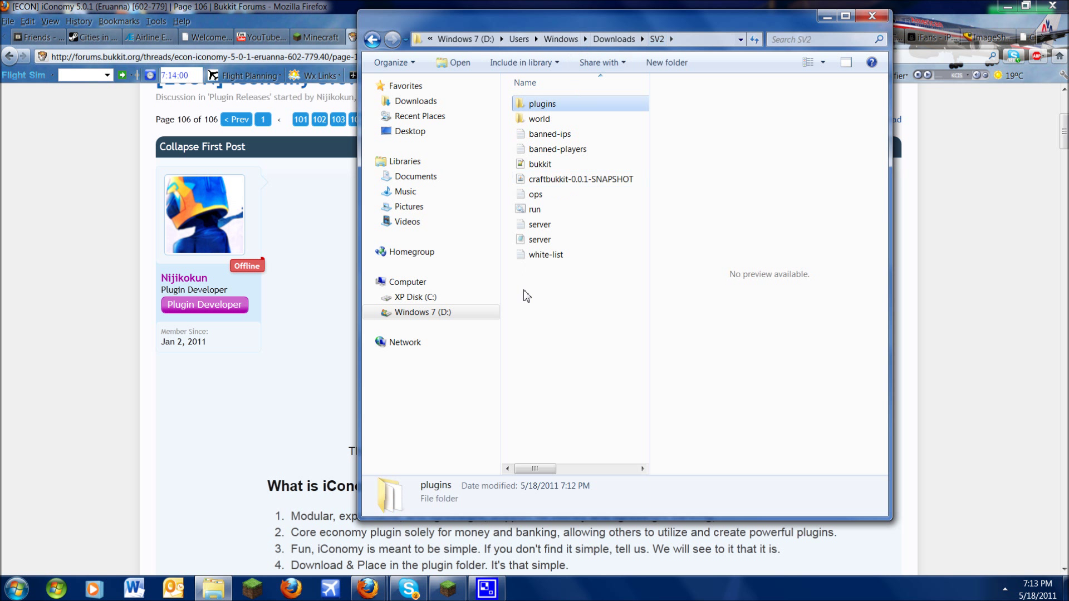
{"action": "left_click", "coordinate": [538, 210]}
{"action": "double_click", "coordinate": [540, 209]}
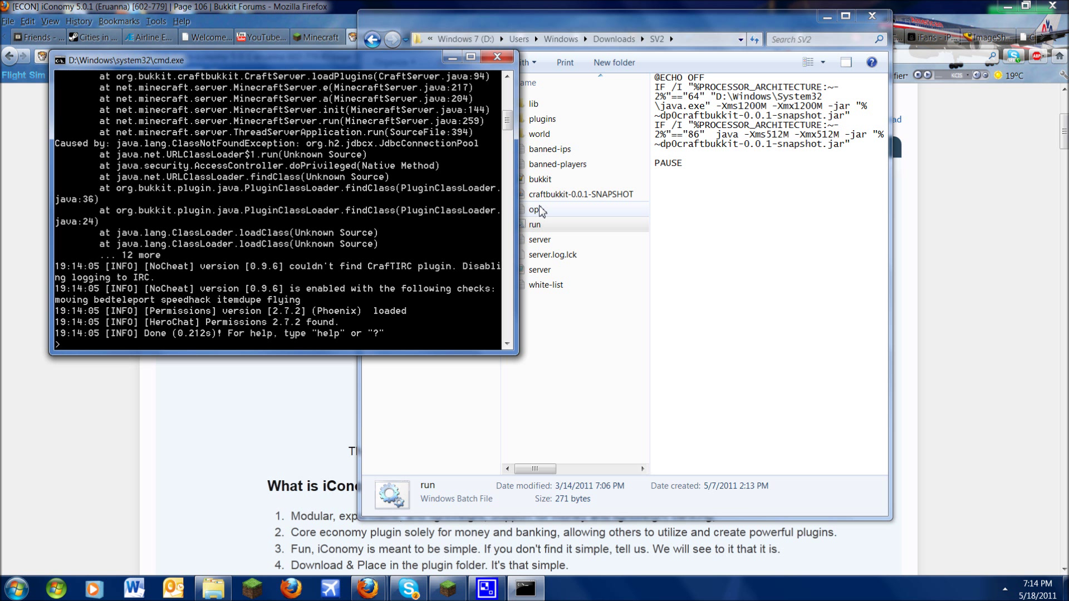
{"action": "scroll", "coordinate": [197, 114], "scroll_direction": "up", "scroll_amount": 4}
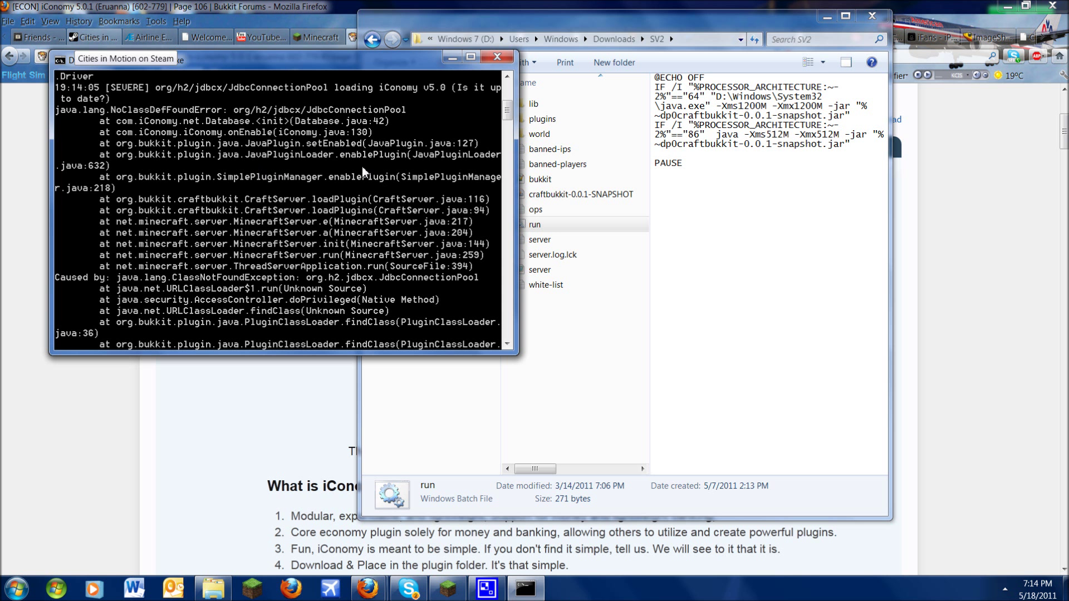
{"action": "scroll", "coordinate": [262, 179], "scroll_direction": "down", "scroll_amount": 4}
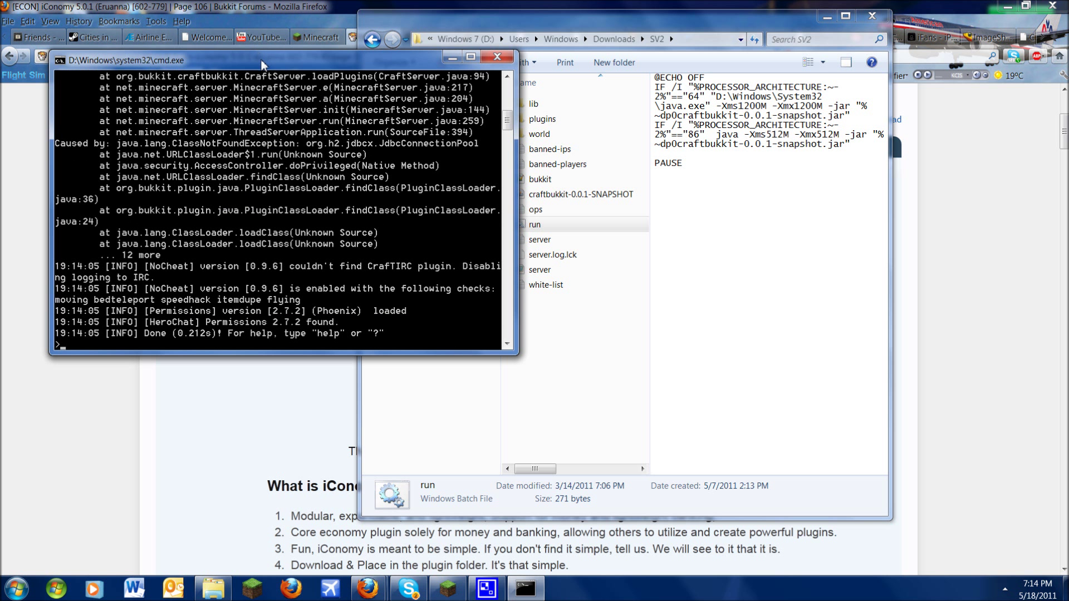
{"action": "left_click_drag", "start_coordinate": [292, 62], "coordinate": [361, 113]}
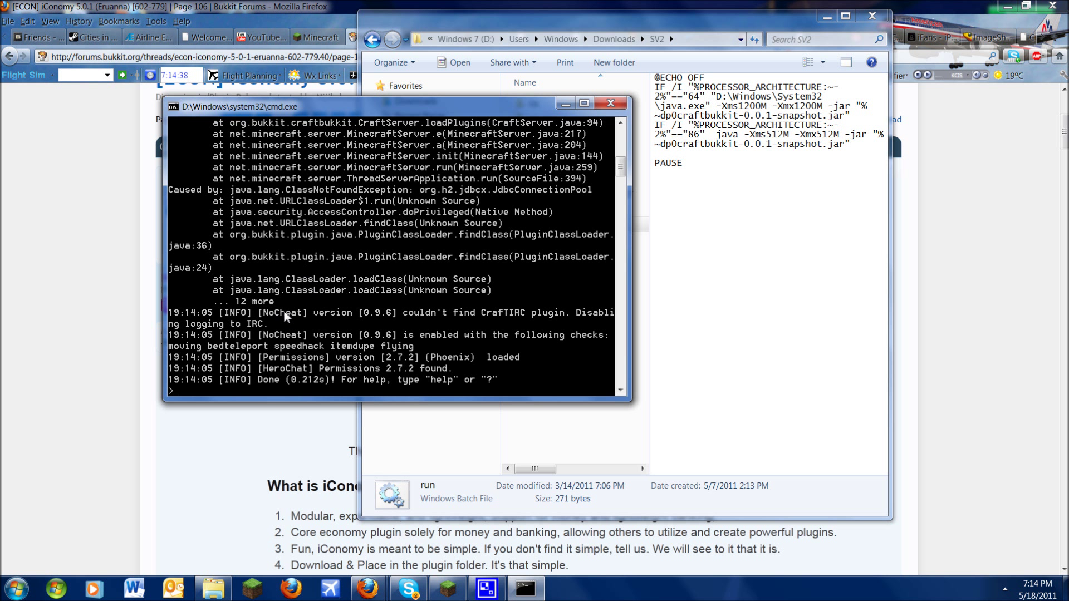
- Issue the reload command in the server console, and shut the server down with stop, closing the console
{"action": "type", "text": "reload"}
{"action": "key", "text": "Return"}
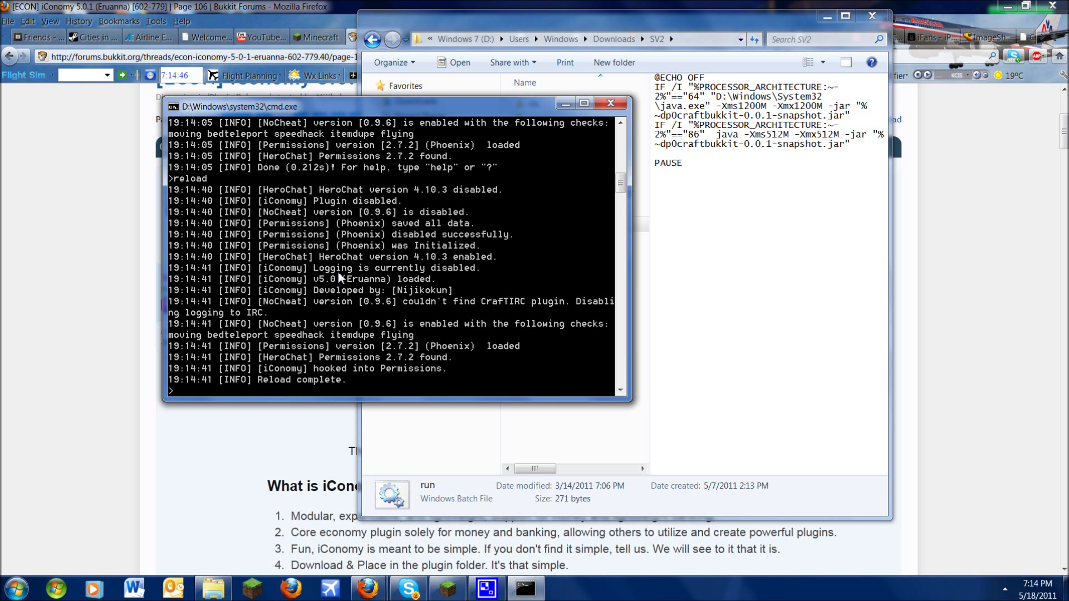
{"action": "type", "text": "stop"}
{"action": "key", "text": "Return"}
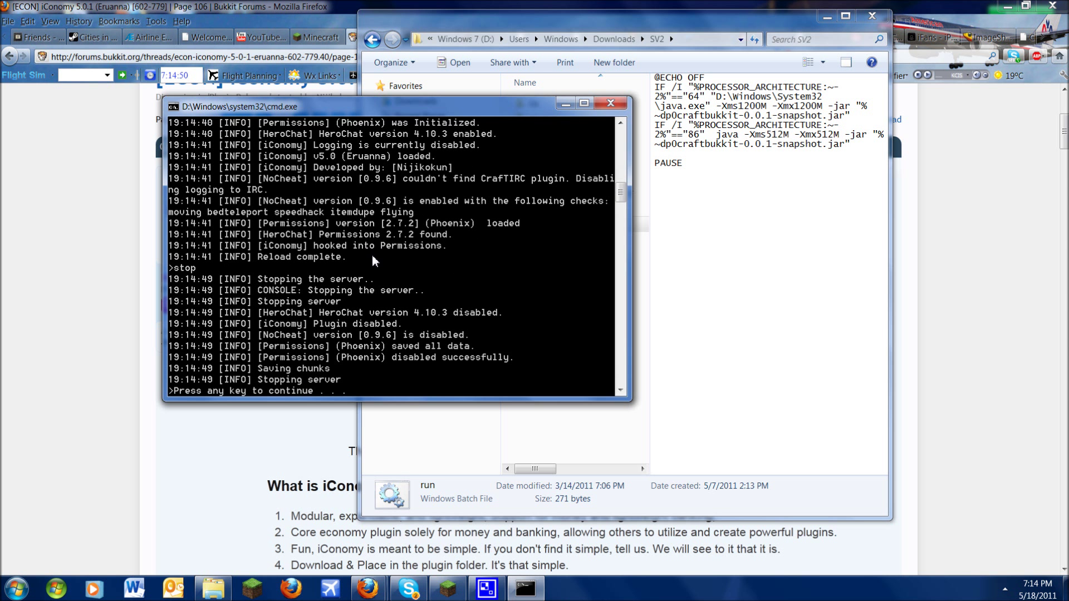
{"action": "key", "text": "Return"}
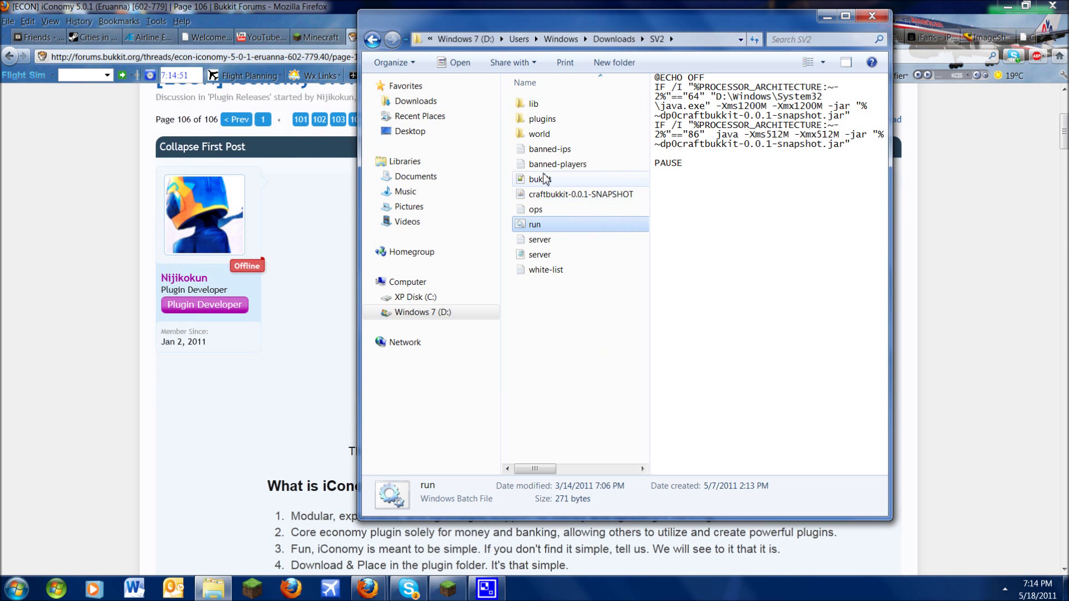
- Open the Config file from the iConomy folder within SV2's plugins and go to its System section
{"action": "double_click", "coordinate": [565, 122]}
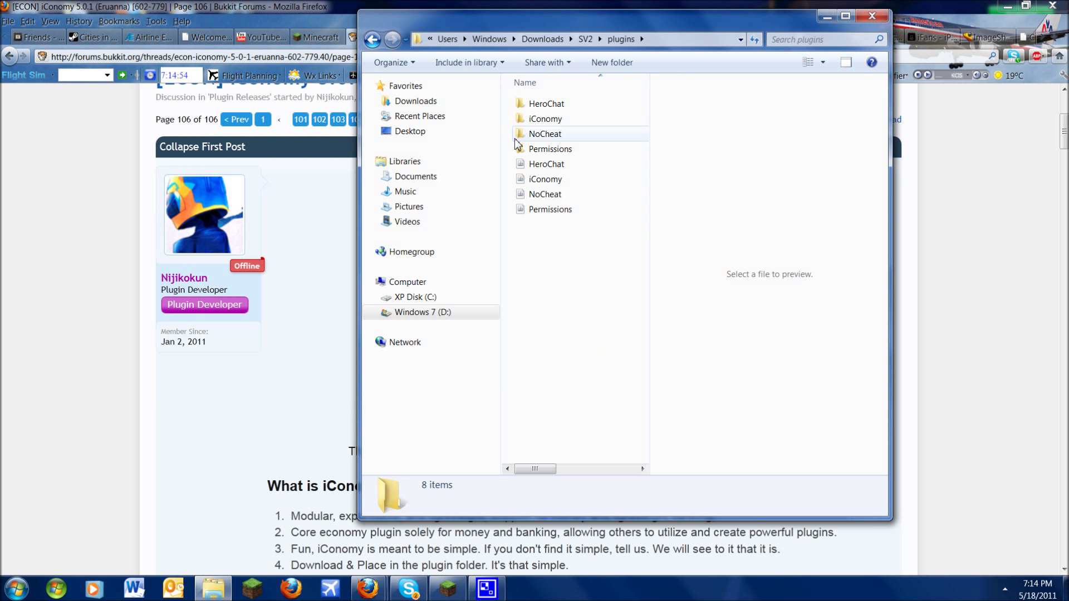
{"action": "double_click", "coordinate": [538, 119]}
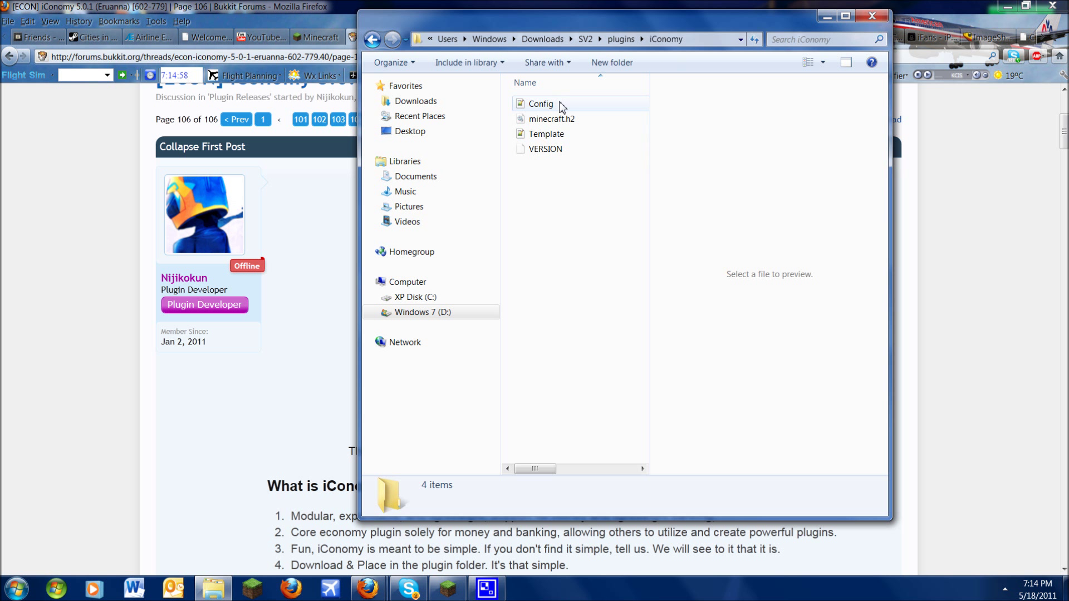
{"action": "left_click", "coordinate": [561, 107]}
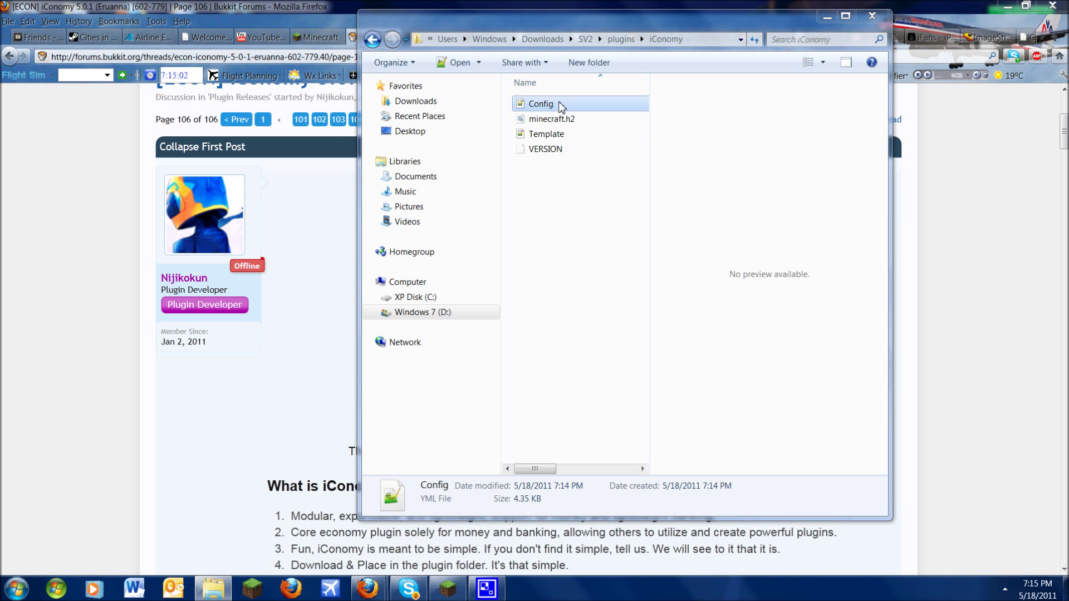
{"action": "double_click", "coordinate": [561, 107]}
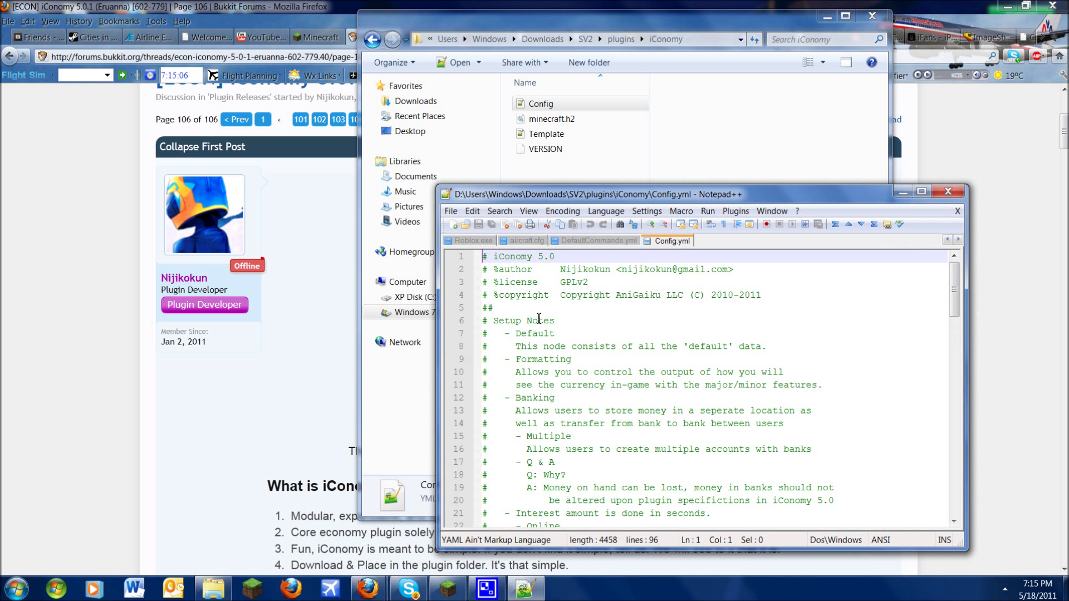
{"action": "scroll", "coordinate": [543, 315], "scroll_direction": "down", "scroll_amount": 16}
{"action": "scroll", "coordinate": [535, 318], "scroll_direction": "up", "scroll_amount": 1}
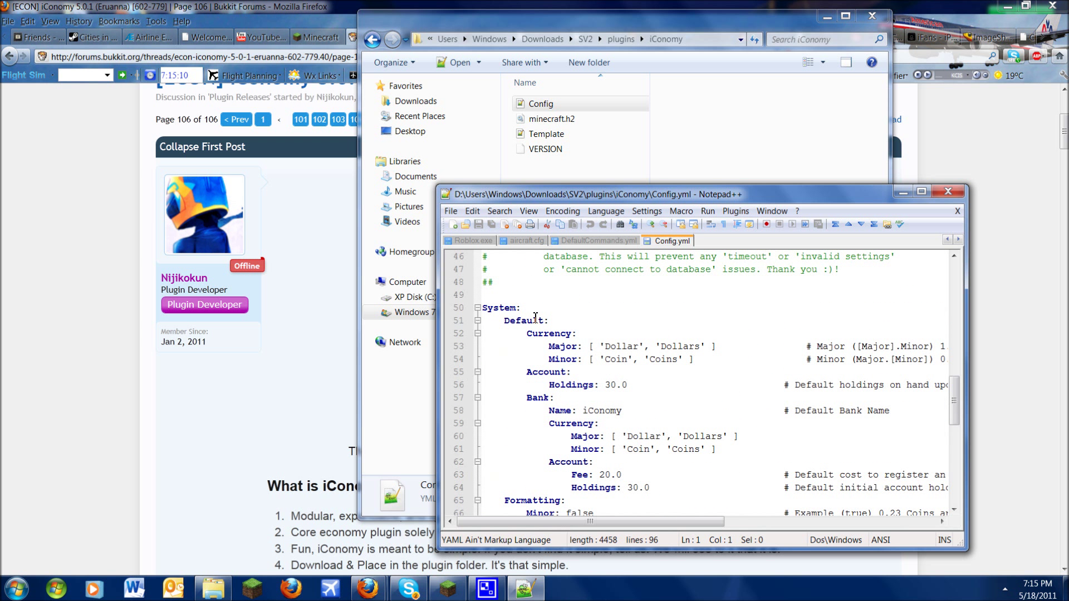
{"action": "scroll", "coordinate": [536, 318], "scroll_direction": "down", "scroll_amount": 1}
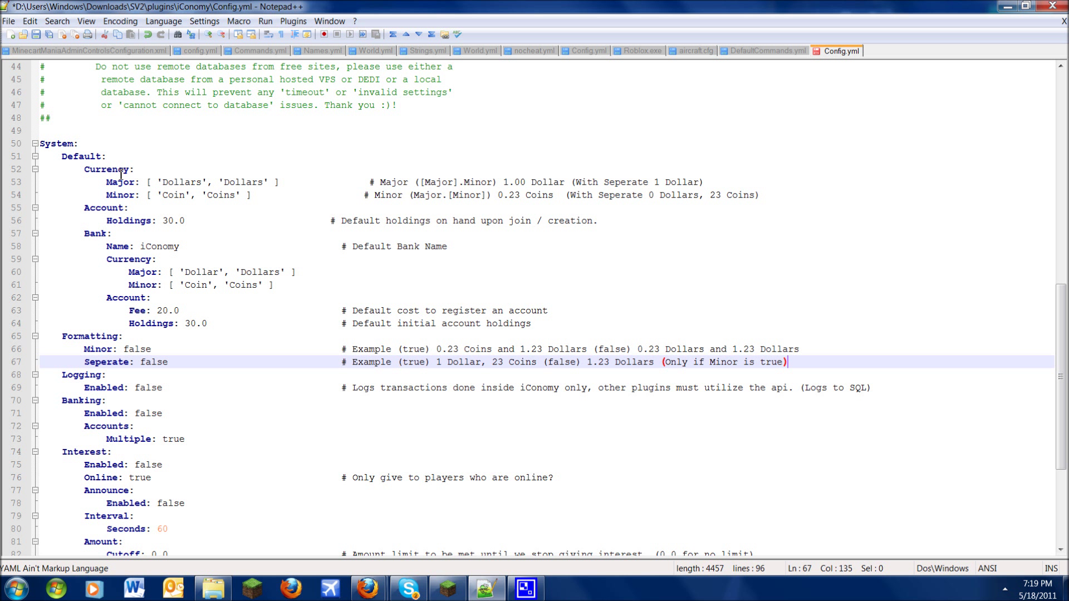
- Examine the Major and Minor currency name pairs in the Default section, comparing them with the Bank currency entries
{"action": "left_click", "coordinate": [137, 272]}
{"action": "left_click", "coordinate": [118, 192]}
{"action": "left_click", "coordinate": [139, 275]}
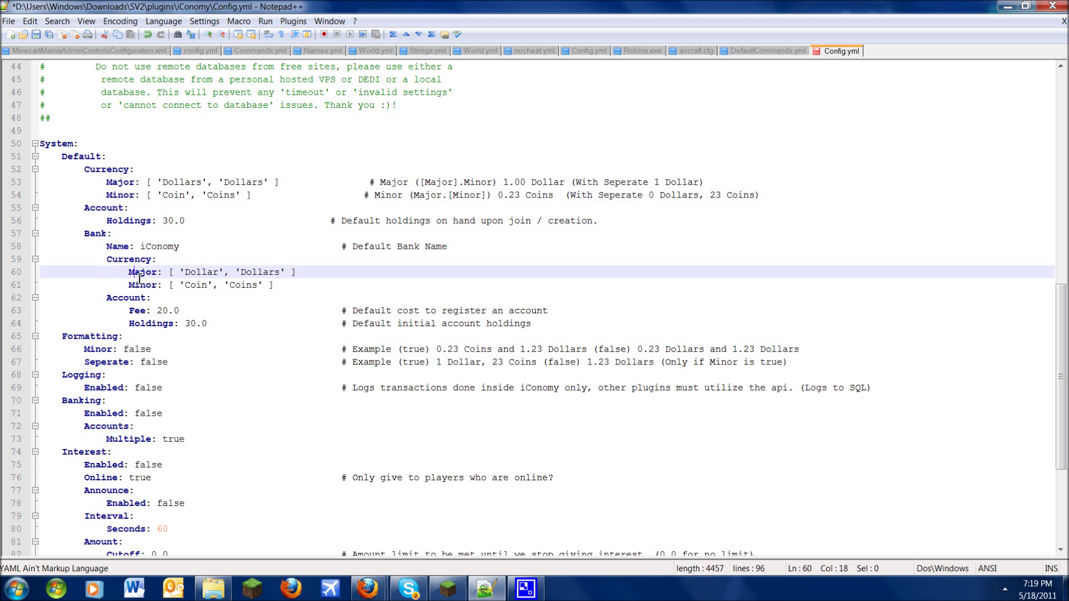
{"action": "left_click", "coordinate": [110, 181]}
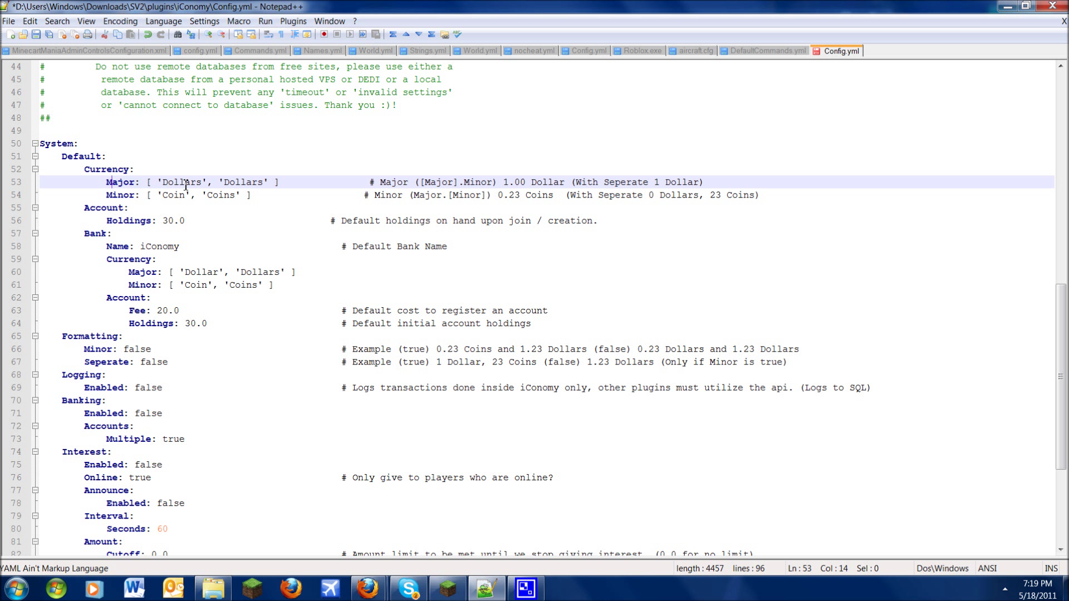
{"action": "left_click", "coordinate": [162, 182]}
{"action": "left_click", "coordinate": [119, 196]}
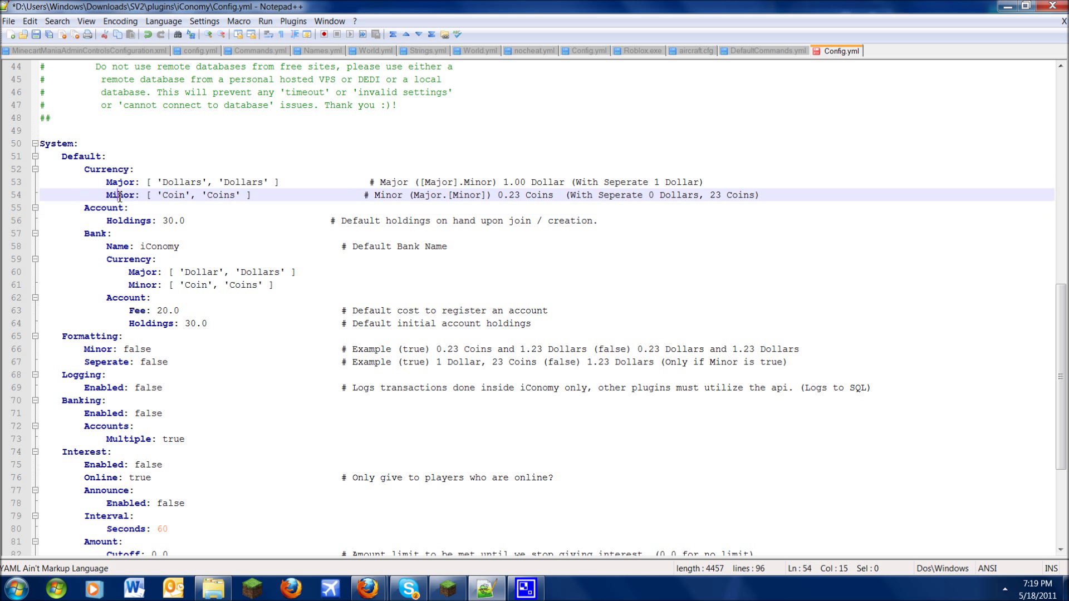
{"action": "left_click", "coordinate": [123, 183]}
{"action": "left_click", "coordinate": [176, 196]}
{"action": "left_click", "coordinate": [189, 197]}
{"action": "left_click", "coordinate": [197, 183]}
{"action": "left_click", "coordinate": [194, 196]}
{"action": "left_click", "coordinate": [189, 184]}
{"action": "left_click", "coordinate": [184, 195]}
{"action": "left_click", "coordinate": [192, 183]}
{"action": "left_click", "coordinate": [177, 192]}
{"action": "left_click", "coordinate": [182, 180]}
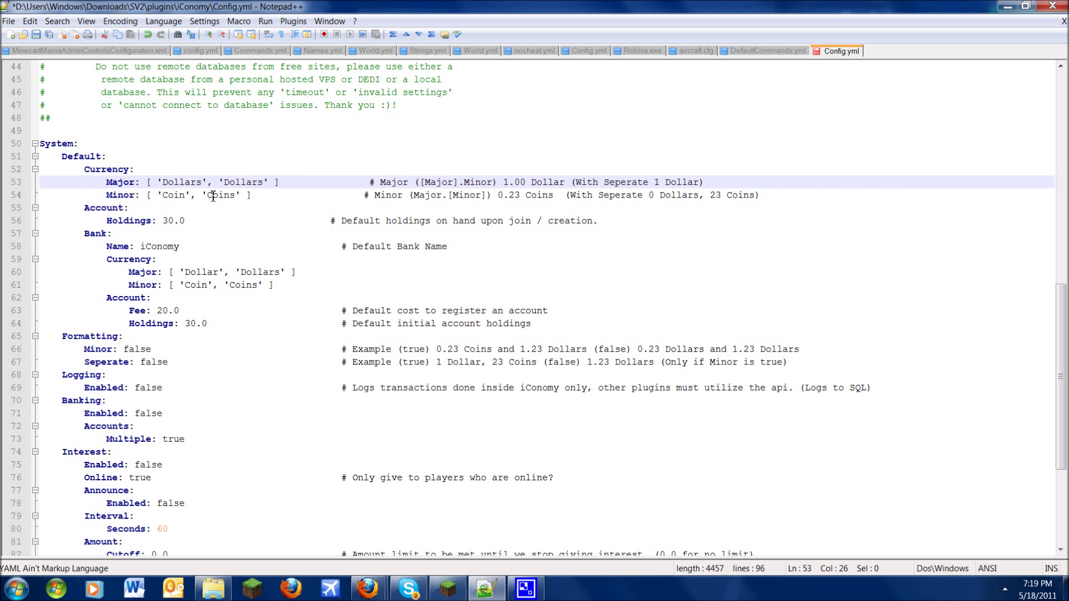
{"action": "left_click", "coordinate": [229, 195]}
{"action": "left_click", "coordinate": [236, 180]}
{"action": "double_click", "coordinate": [237, 181]}
{"action": "left_click", "coordinate": [226, 196]}
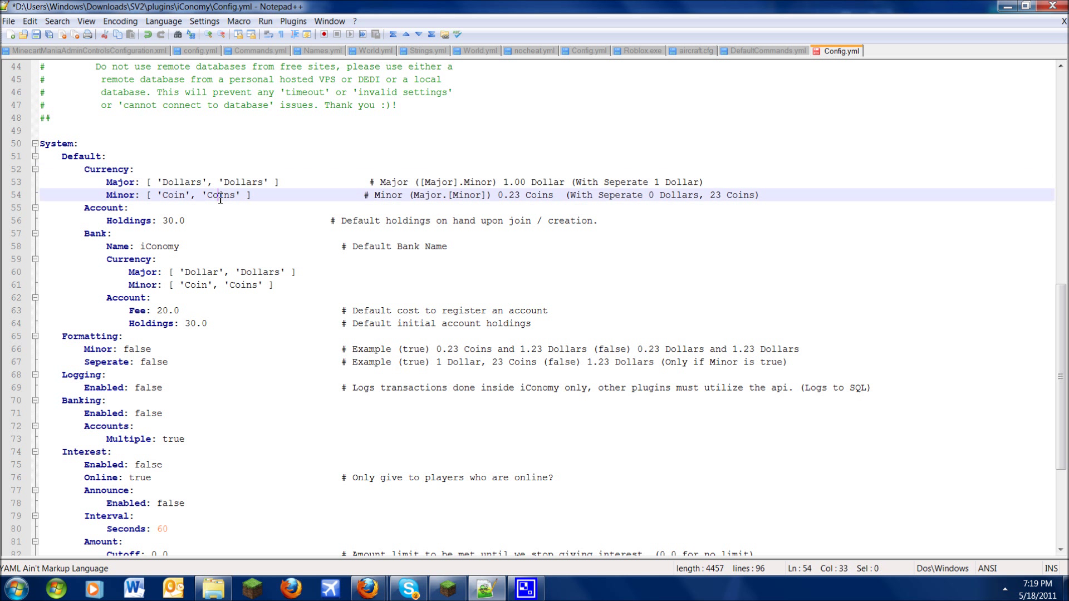
{"action": "left_click", "coordinate": [167, 195]}
{"action": "left_click", "coordinate": [174, 182]}
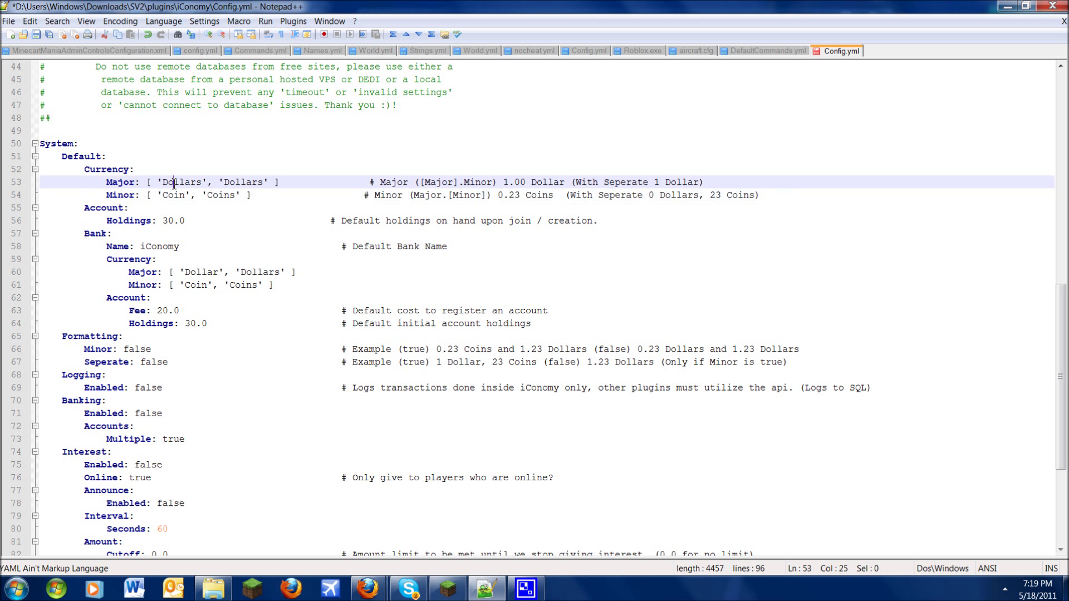
{"action": "left_click", "coordinate": [173, 195]}
{"action": "left_click", "coordinate": [176, 184]}
{"action": "left_click", "coordinate": [174, 196]}
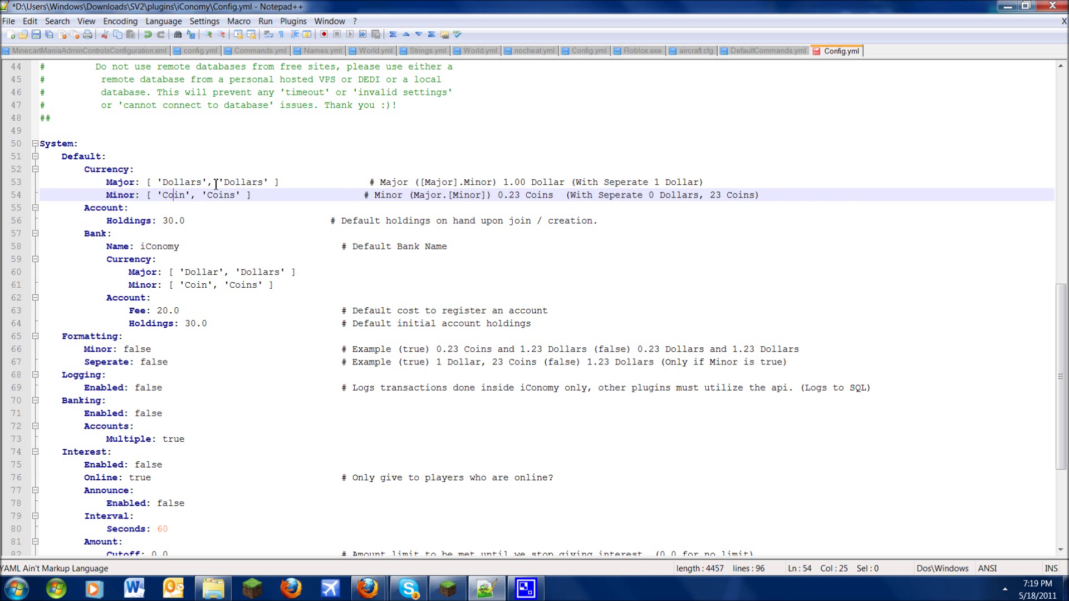
{"action": "left_click", "coordinate": [237, 182]}
{"action": "left_click", "coordinate": [229, 195]}
{"action": "left_click", "coordinate": [223, 182]}
{"action": "left_click", "coordinate": [233, 195]}
{"action": "left_click", "coordinate": [184, 183]}
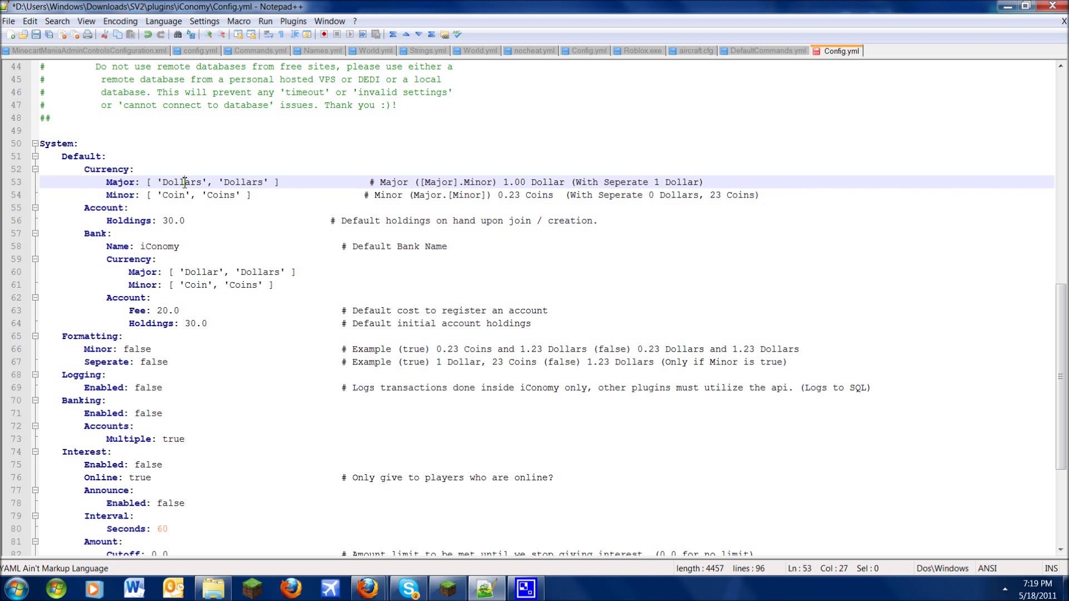
{"action": "left_click", "coordinate": [182, 194]}
{"action": "left_click", "coordinate": [184, 182]}
{"action": "key", "text": "Down"}
{"action": "key", "text": "Down"}
{"action": "left_click", "coordinate": [185, 182]}
{"action": "left_click", "coordinate": [190, 196]}
{"action": "left_click", "coordinate": [229, 195]}
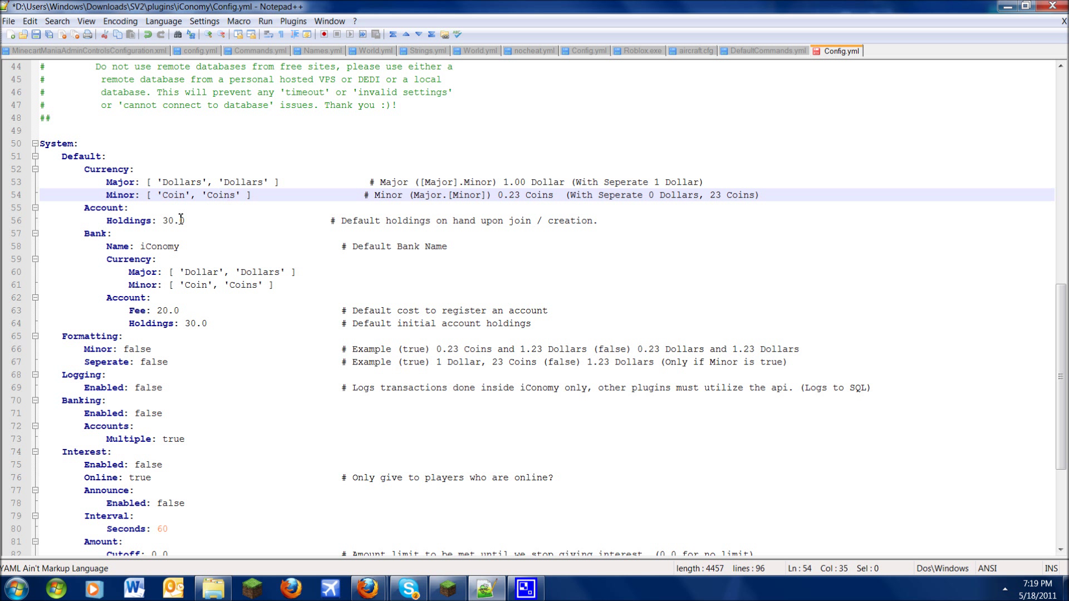
{"action": "left_click", "coordinate": [183, 183]}
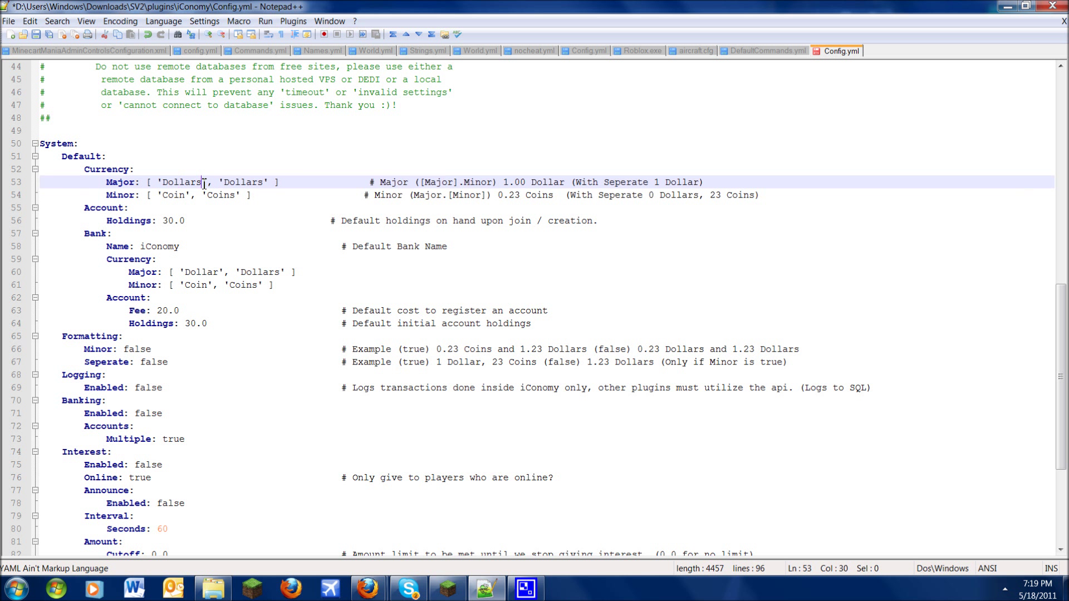
{"action": "left_click_drag", "start_coordinate": [202, 182], "coordinate": [163, 184]}
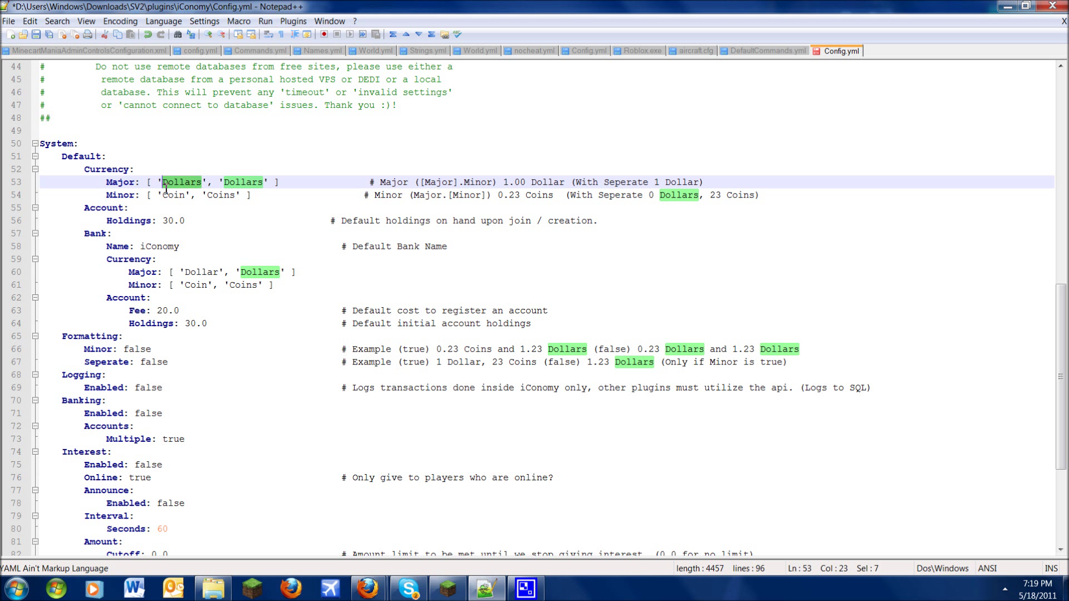
{"action": "left_click", "coordinate": [227, 182]}
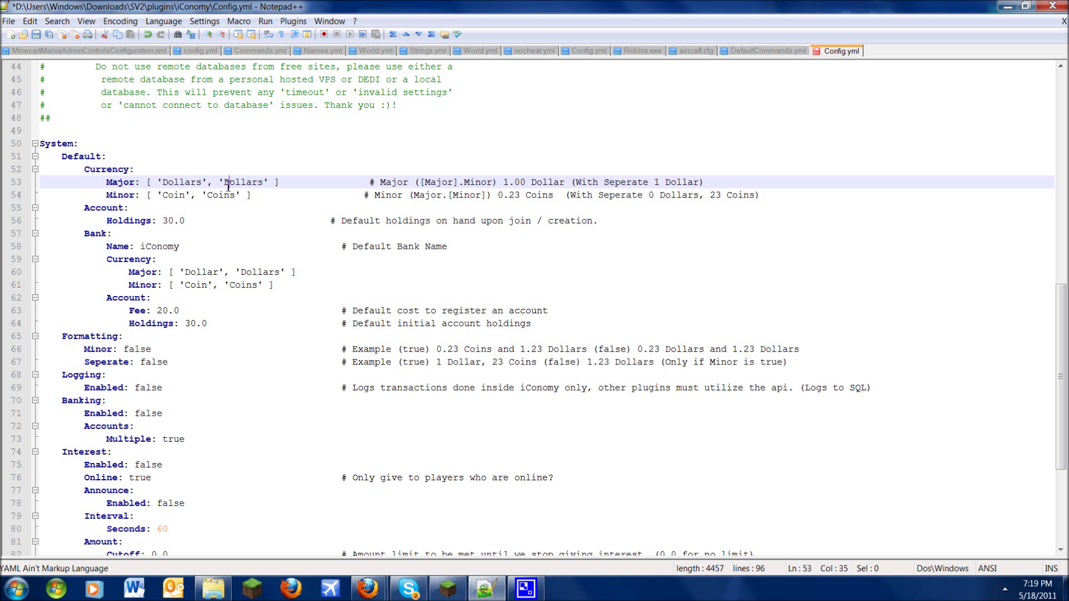
{"action": "left_click_drag", "start_coordinate": [202, 183], "coordinate": [164, 186]}
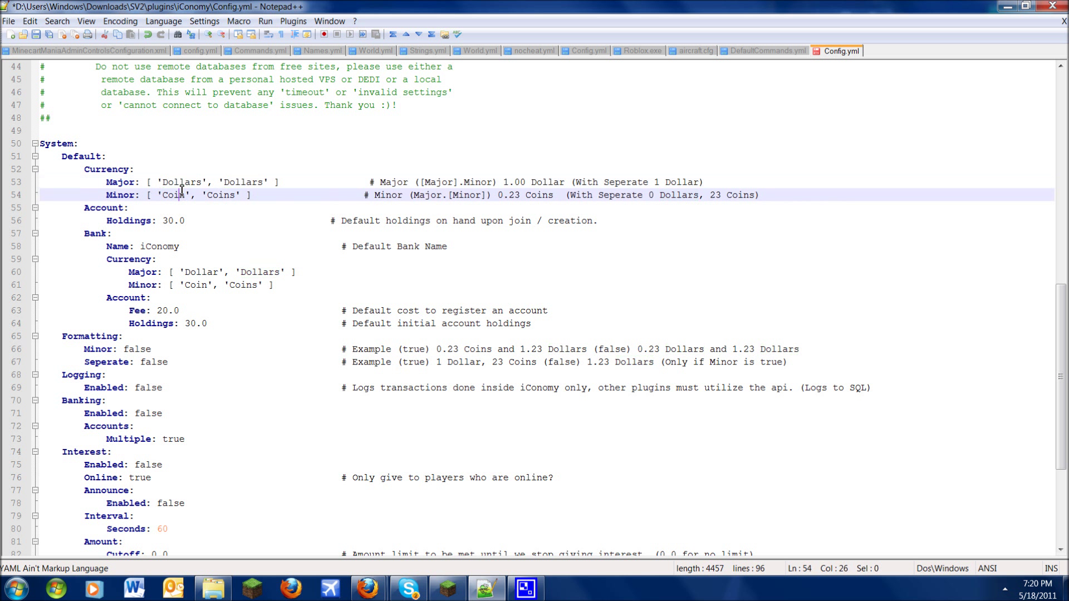
{"action": "left_click", "coordinate": [235, 183]}
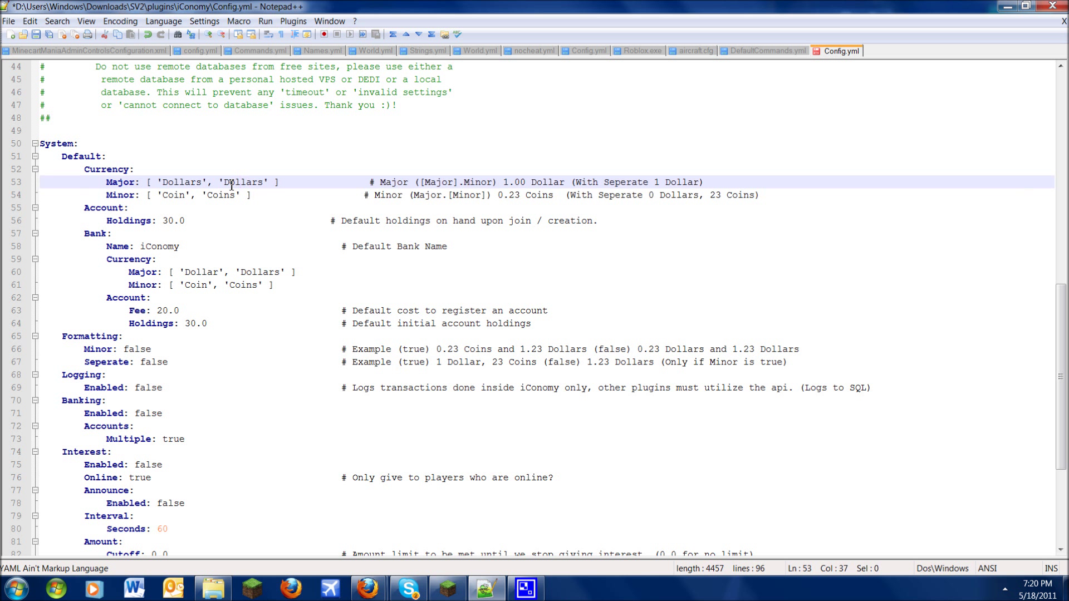
{"action": "left_click", "coordinate": [224, 184]}
- Re-enter the Holdings value under the Default section's Account entry as 30.0
{"action": "left_click", "coordinate": [174, 223]}
{"action": "key", "text": "BackSpace"}
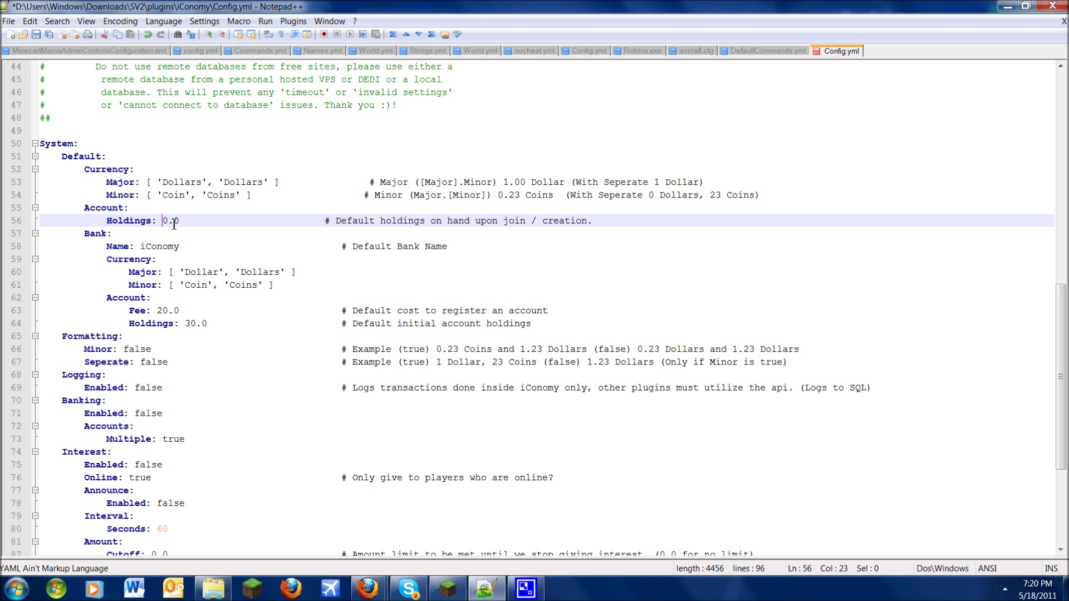
{"action": "type", "text": "we"}
{"action": "key", "text": "BackSpace"}
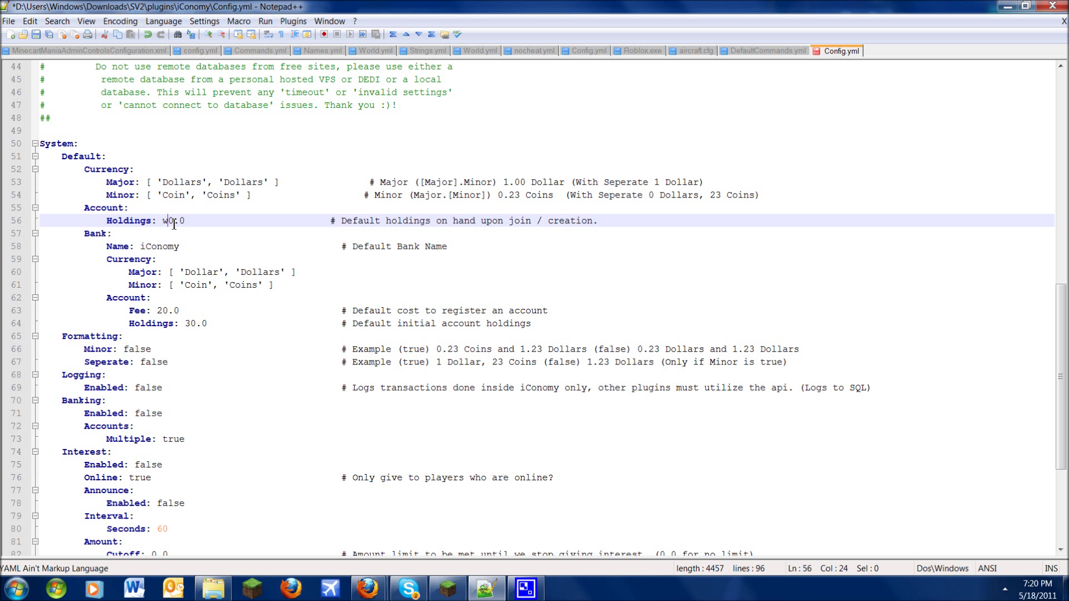
{"action": "type", "text": "3"}
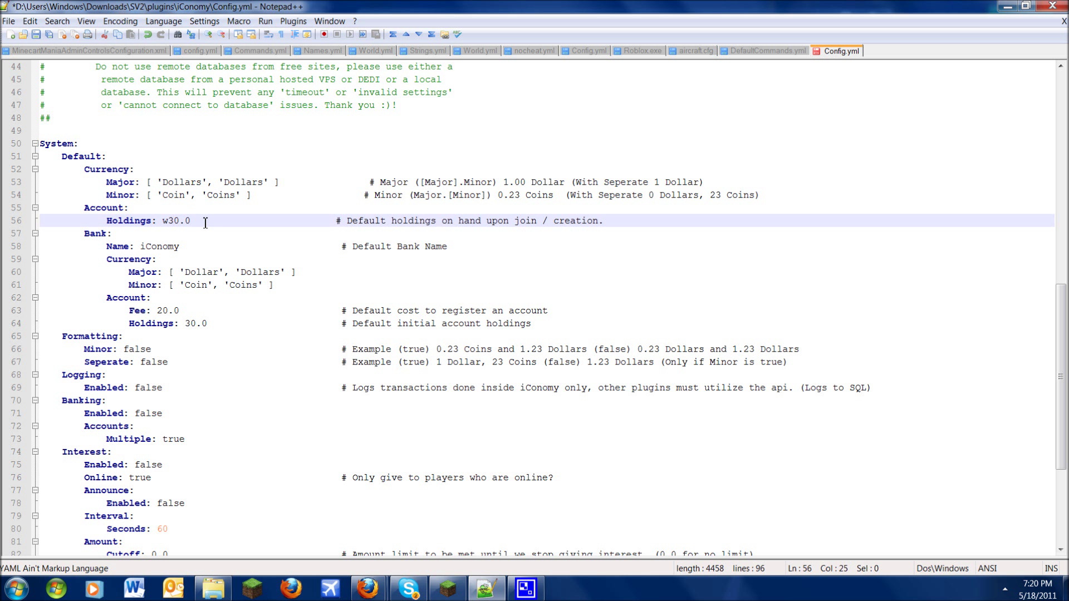
{"action": "left_click", "coordinate": [221, 226]}
{"action": "left_click", "coordinate": [171, 223]}
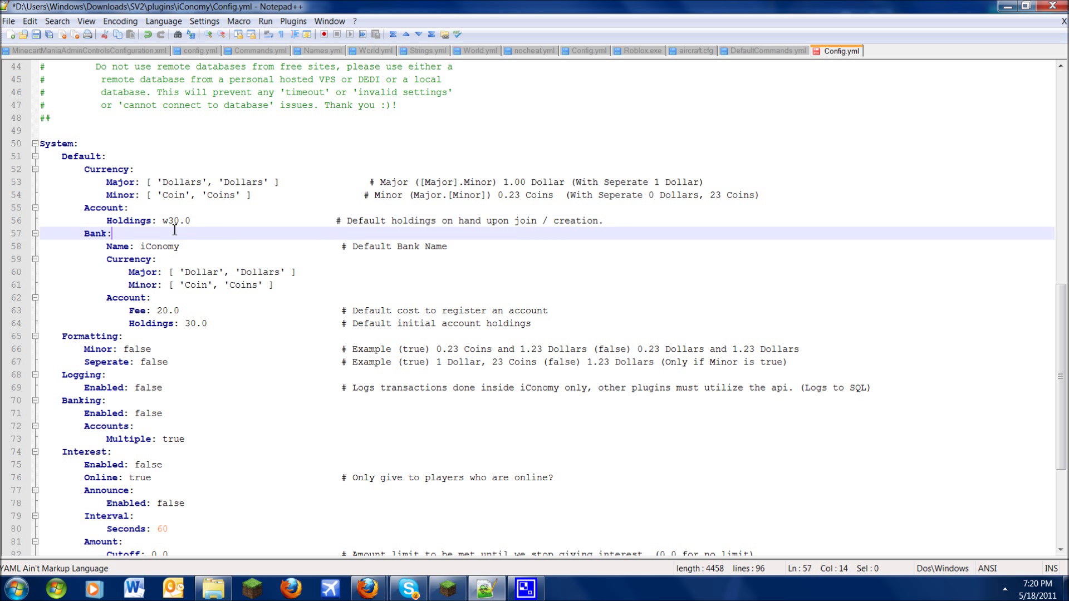
{"action": "key", "text": "BackSpace"}
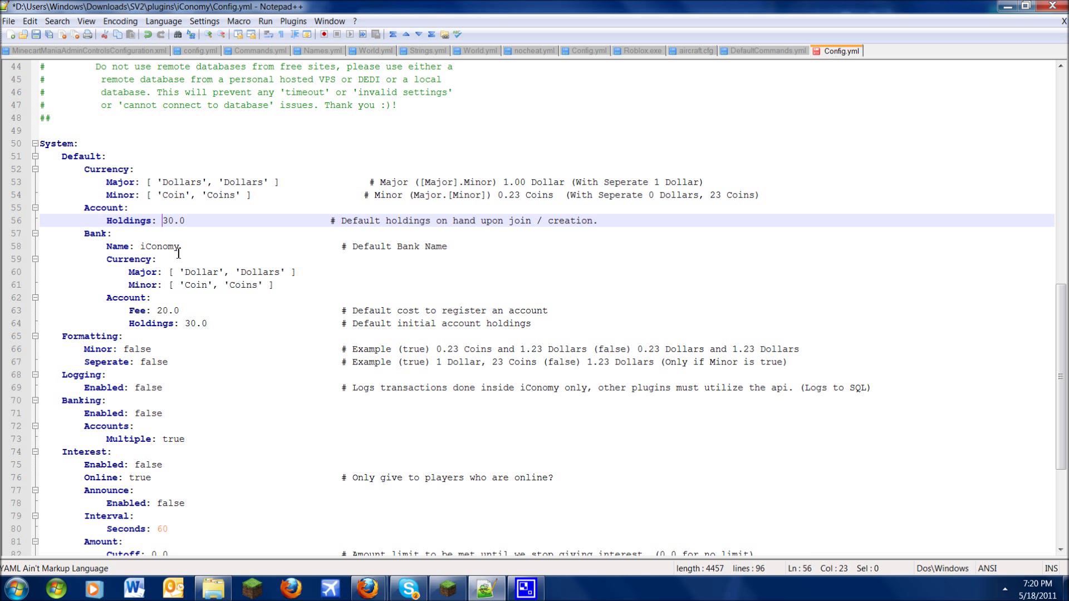
- Examine the Bank section's Name and its Major and Minor currency pairs, comparing them with the Default currency entries
{"action": "left_click_drag", "start_coordinate": [190, 247], "coordinate": [143, 250]}
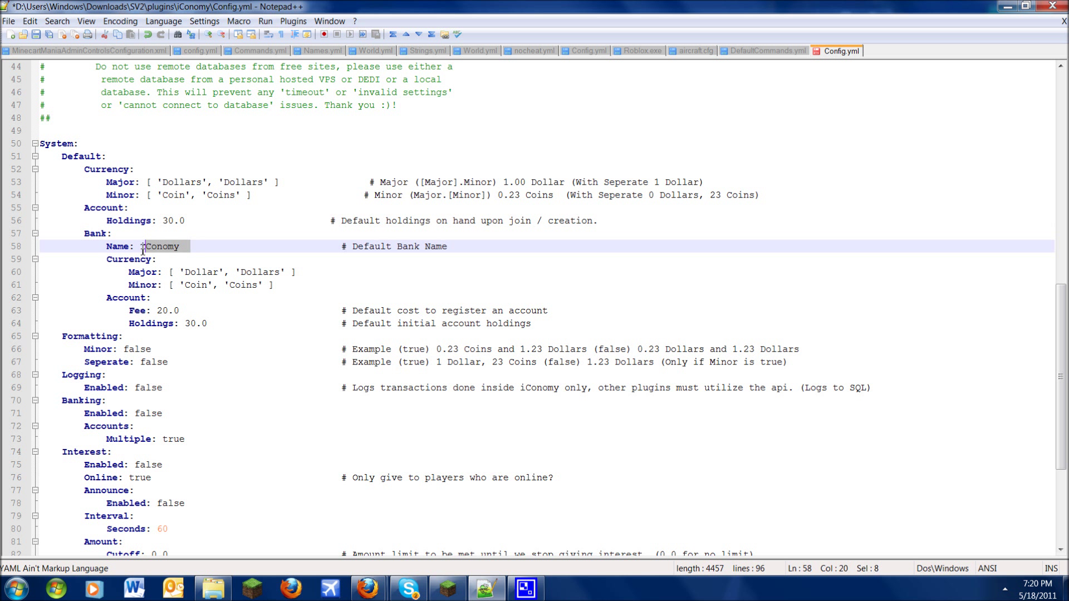
{"action": "left_click", "coordinate": [182, 252]}
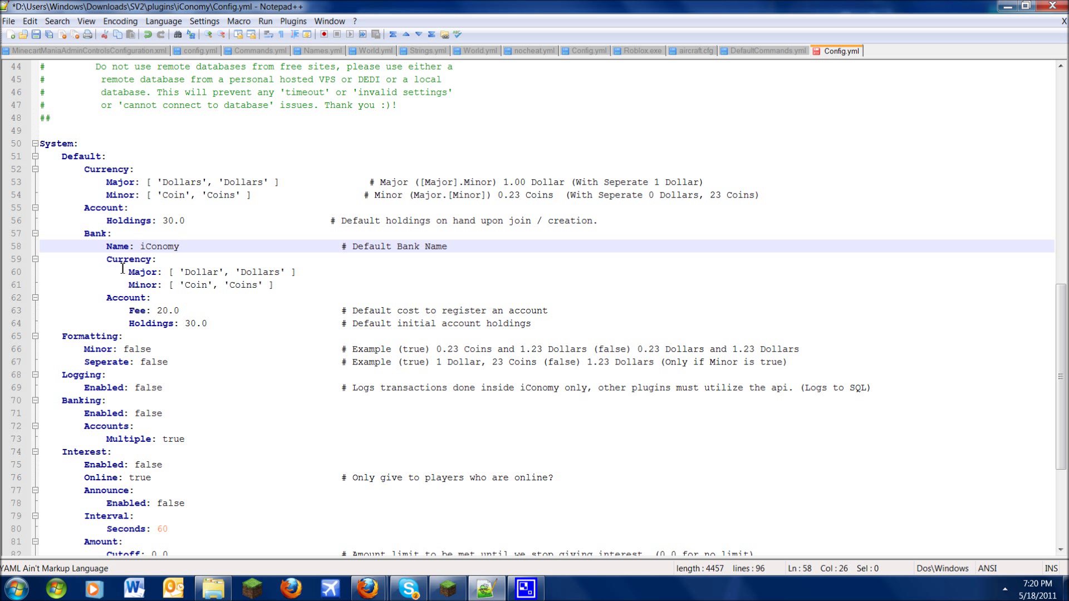
{"action": "left_click", "coordinate": [109, 272]}
{"action": "key", "text": "Up"}
{"action": "key", "text": "Up"}
{"action": "key", "text": "Up"}
{"action": "key", "text": "Up"}
{"action": "key", "text": "Up"}
{"action": "key", "text": "Up"}
{"action": "key", "text": "Up"}
{"action": "key", "text": "Up"}
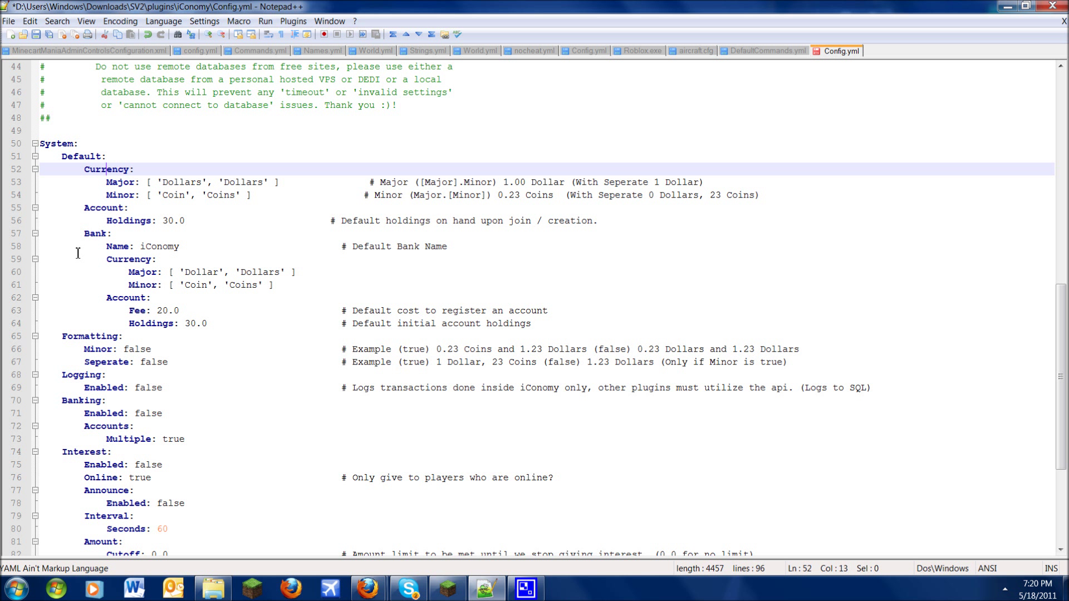
{"action": "left_click", "coordinate": [202, 273]}
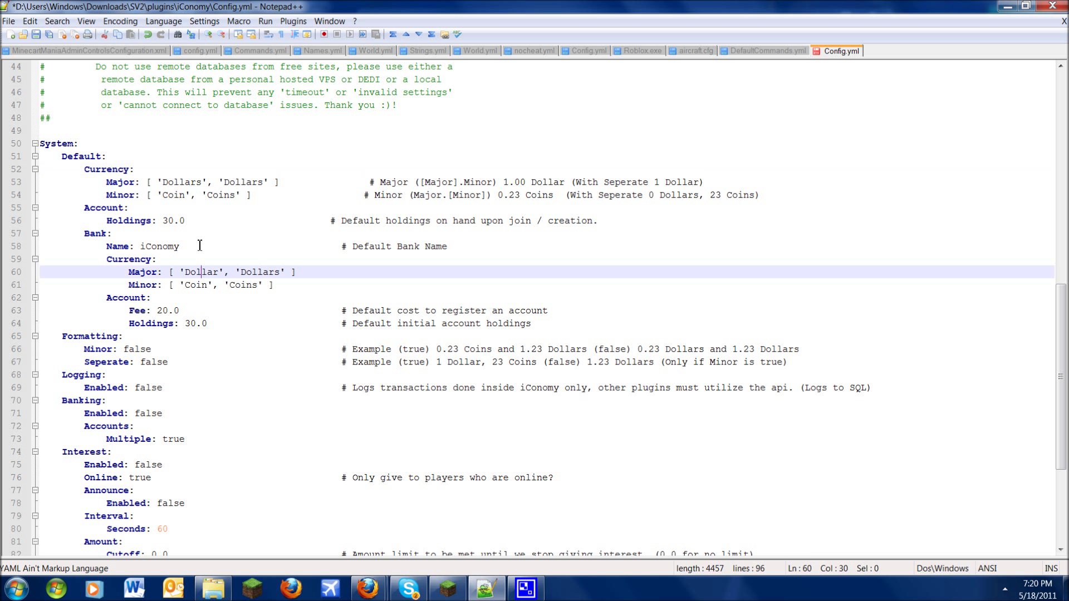
{"action": "left_click", "coordinate": [183, 184]}
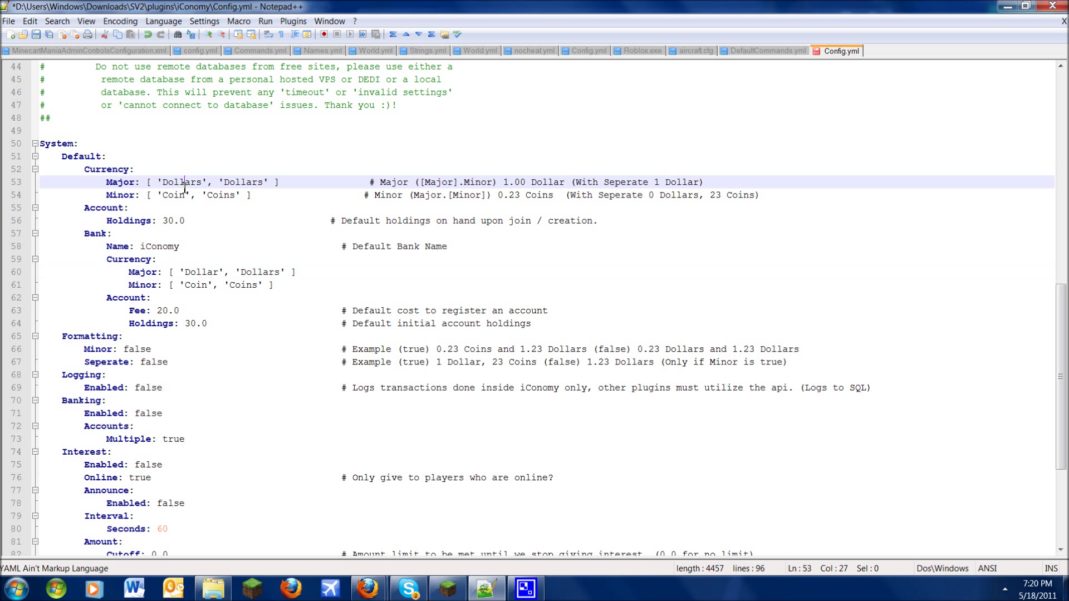
{"action": "left_click", "coordinate": [204, 290]}
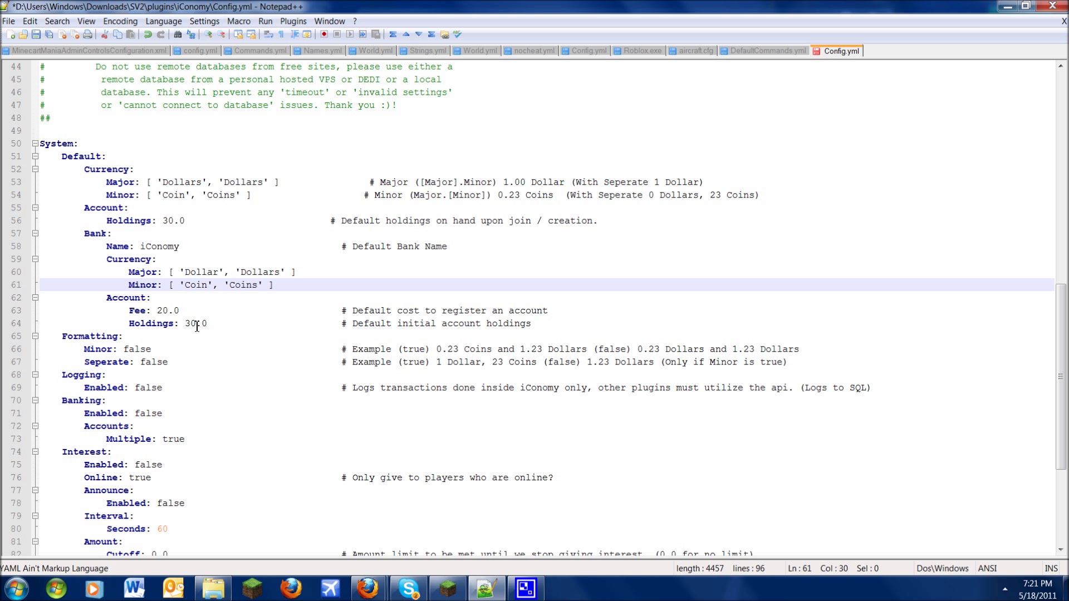
- Review the Fee and Holdings lines of the Bank account, and the Enabled and Multiple accounts options in the Banking section
{"action": "left_click_drag", "start_coordinate": [196, 327], "coordinate": [222, 336]}
{"action": "left_click", "coordinate": [193, 312]}
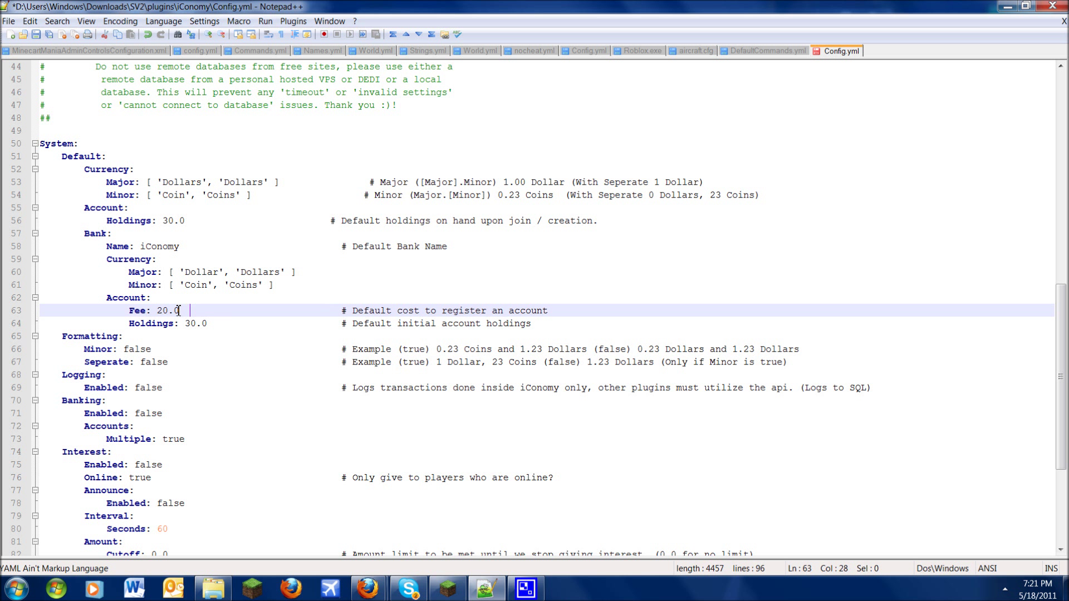
{"action": "left_click_drag", "start_coordinate": [135, 311], "coordinate": [157, 314]}
{"action": "left_click", "coordinate": [253, 312]}
{"action": "left_click", "coordinate": [232, 327]}
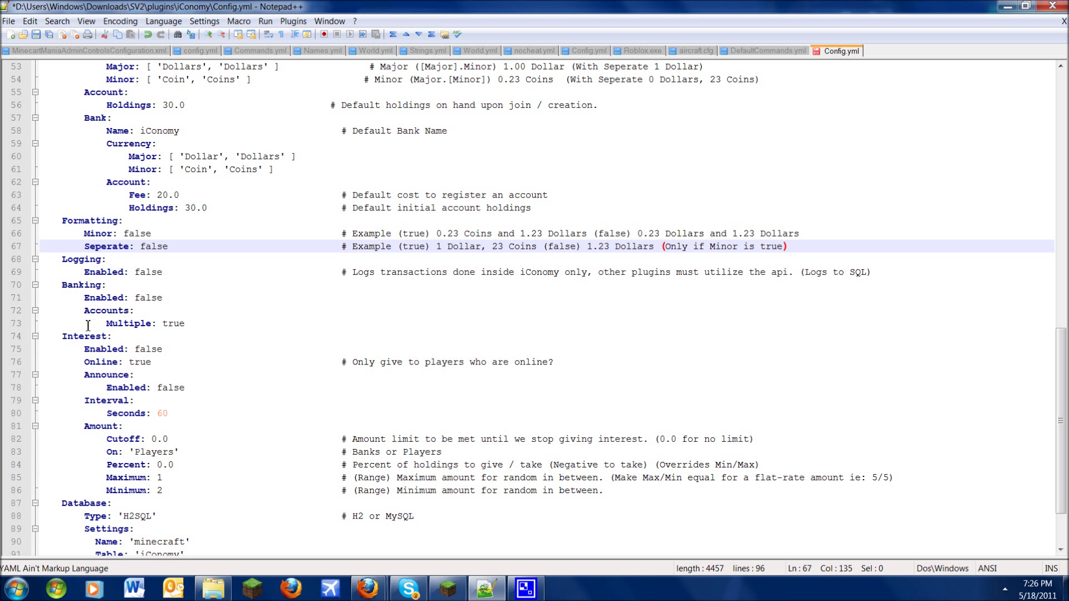
{"action": "left_click", "coordinate": [72, 285]}
{"action": "left_click", "coordinate": [100, 310]}
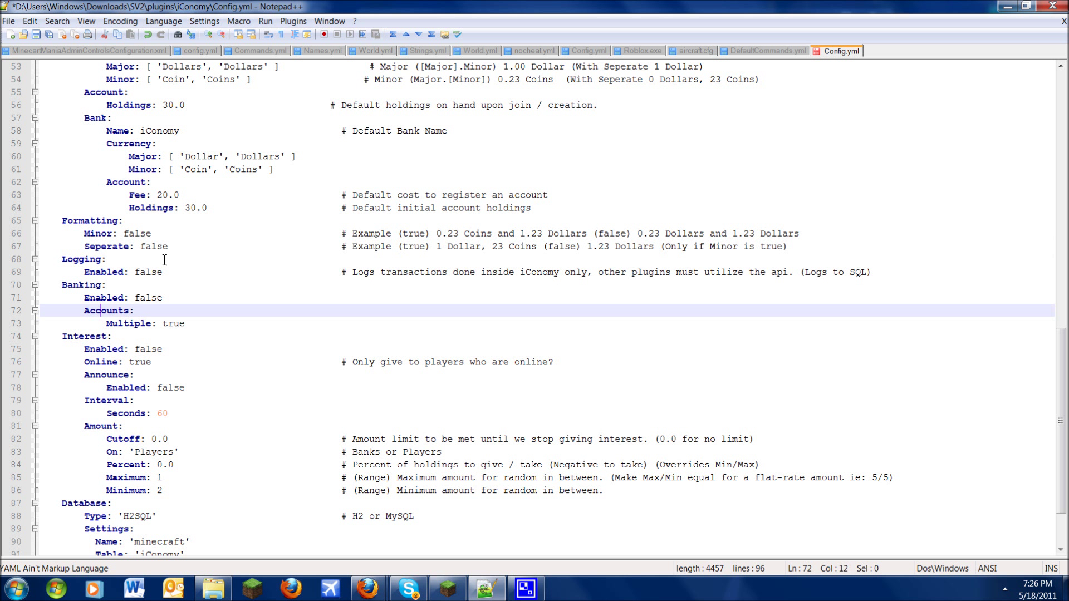
{"action": "left_click", "coordinate": [166, 296]}
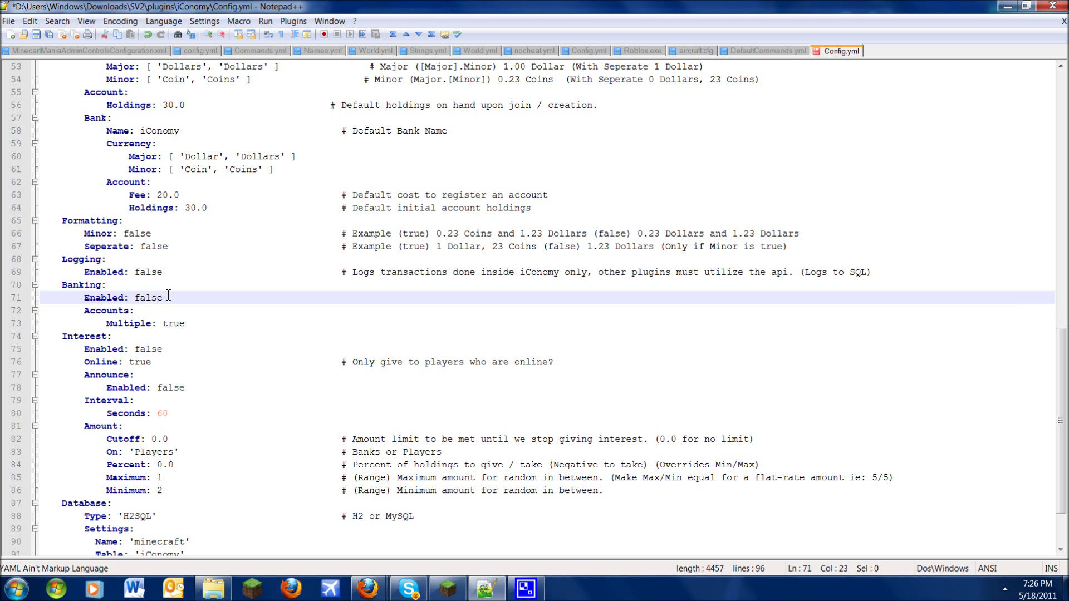
{"action": "left_click", "coordinate": [123, 315]}
{"action": "left_click", "coordinate": [131, 326]}
{"action": "left_click", "coordinate": [187, 328]}
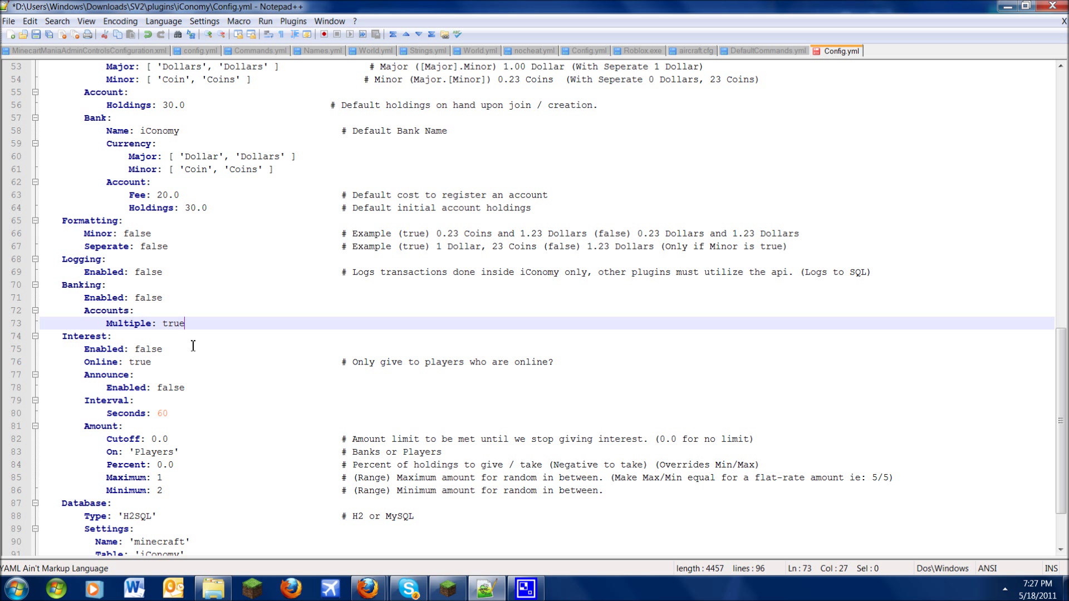
- Examine the Interest section's Announce and Interval settings and its Amount options, including Cutoff, On, Percent and Maximum
{"action": "left_click", "coordinate": [204, 388]}
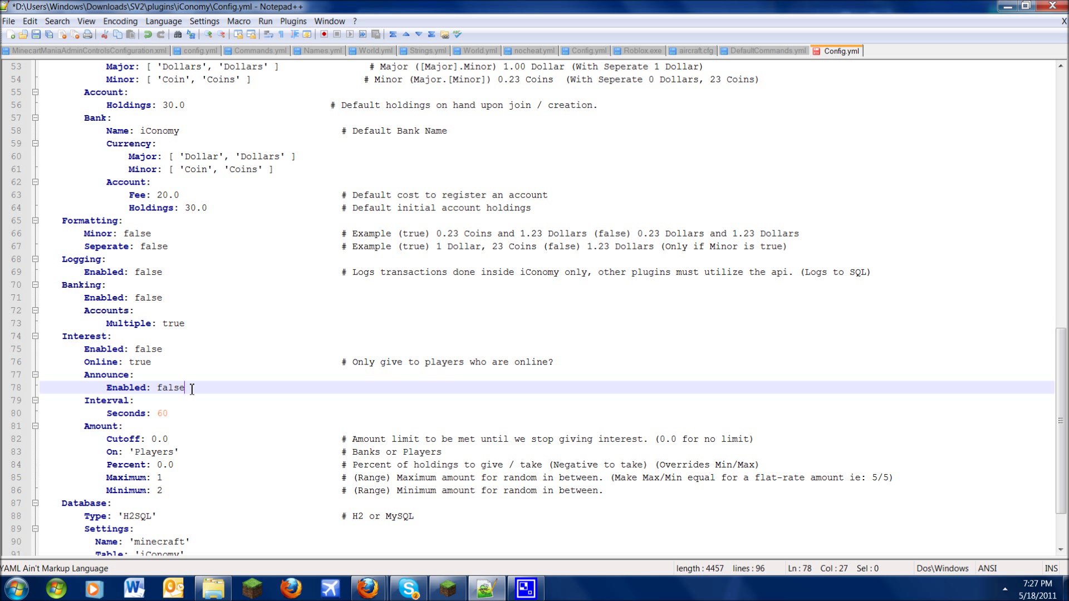
{"action": "left_click", "coordinate": [158, 388]}
{"action": "left_click", "coordinate": [197, 387]}
{"action": "left_click_drag", "start_coordinate": [74, 400], "coordinate": [133, 418]}
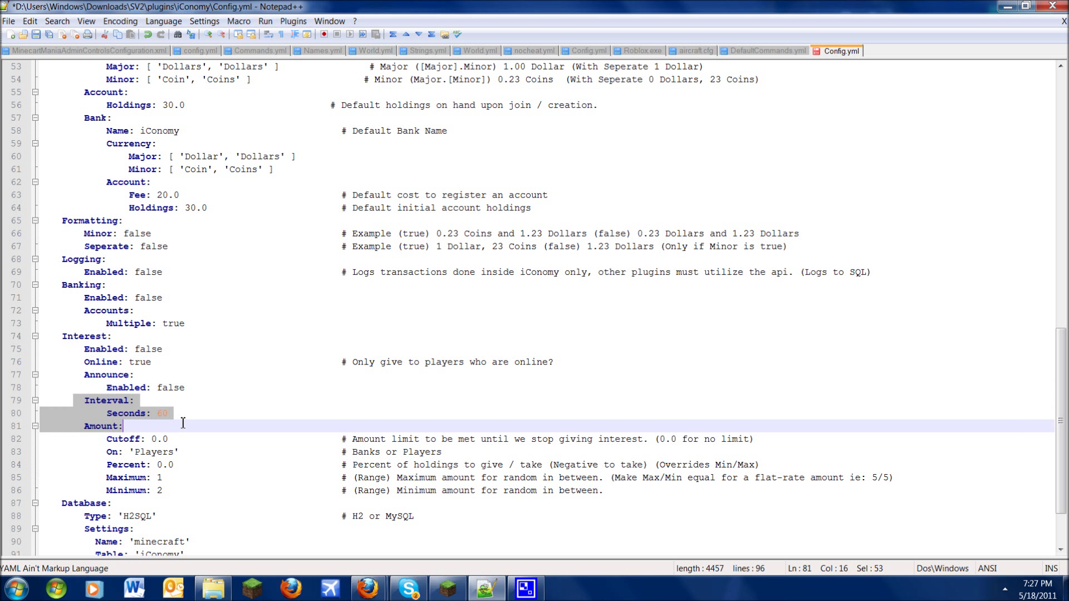
{"action": "left_click", "coordinate": [208, 416]}
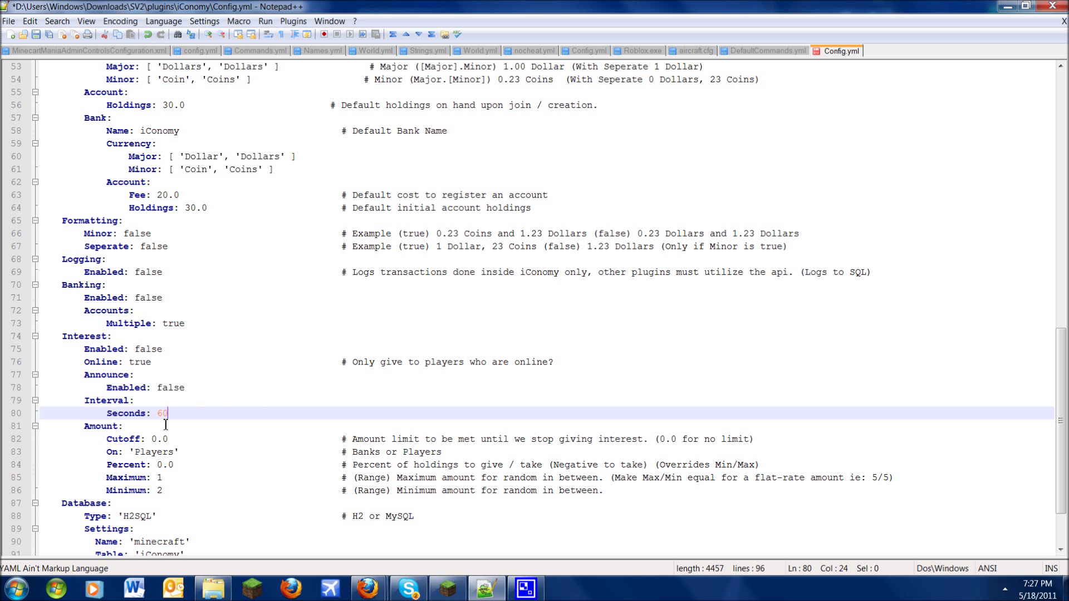
{"action": "scroll", "coordinate": [240, 403], "scroll_direction": "down", "scroll_amount": 1}
{"action": "left_click", "coordinate": [151, 401]}
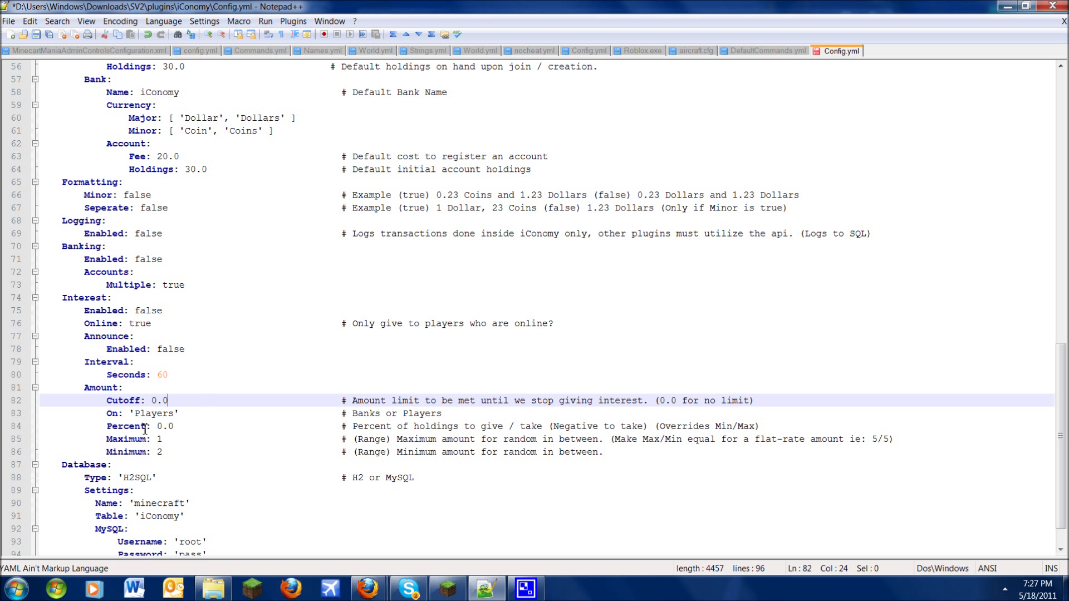
{"action": "left_click", "coordinate": [112, 414]}
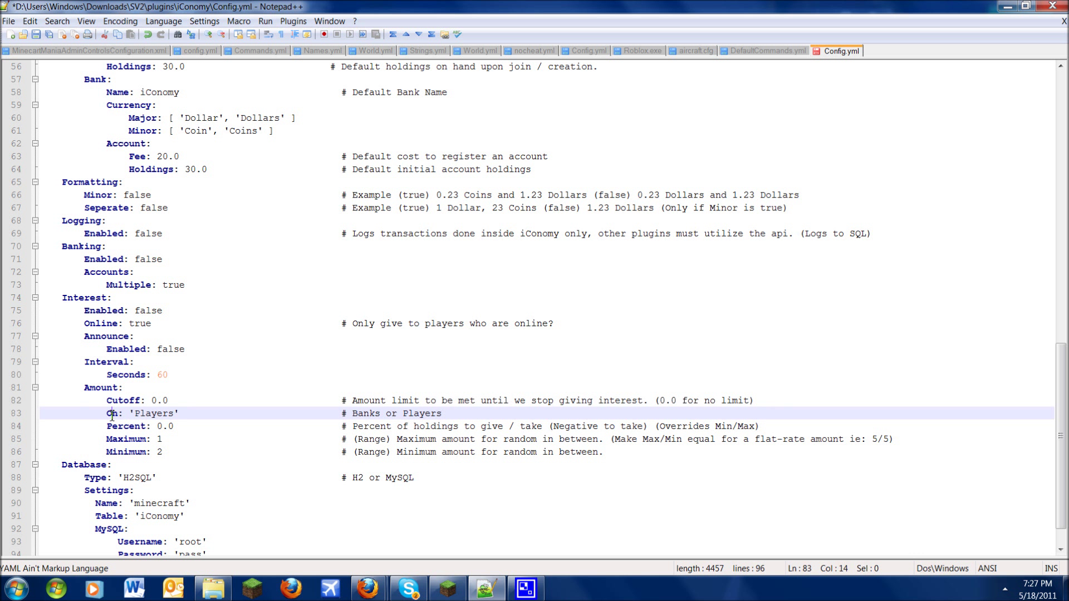
{"action": "left_click", "coordinate": [148, 422]}
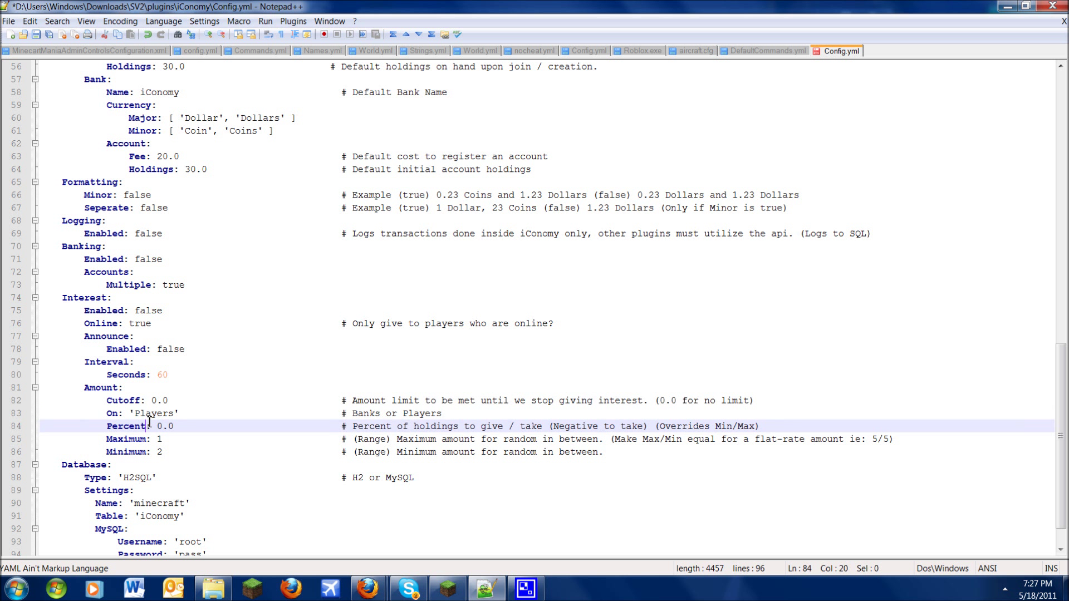
{"action": "left_click", "coordinate": [152, 415]}
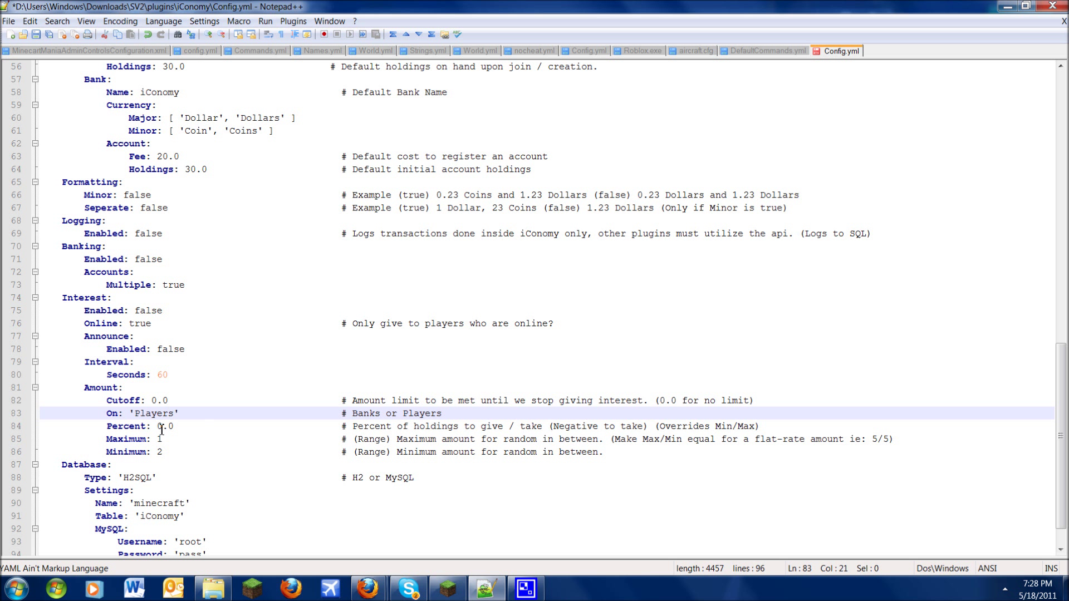
{"action": "left_click", "coordinate": [78, 428]}
{"action": "left_click_drag", "start_coordinate": [79, 430], "coordinate": [210, 420]}
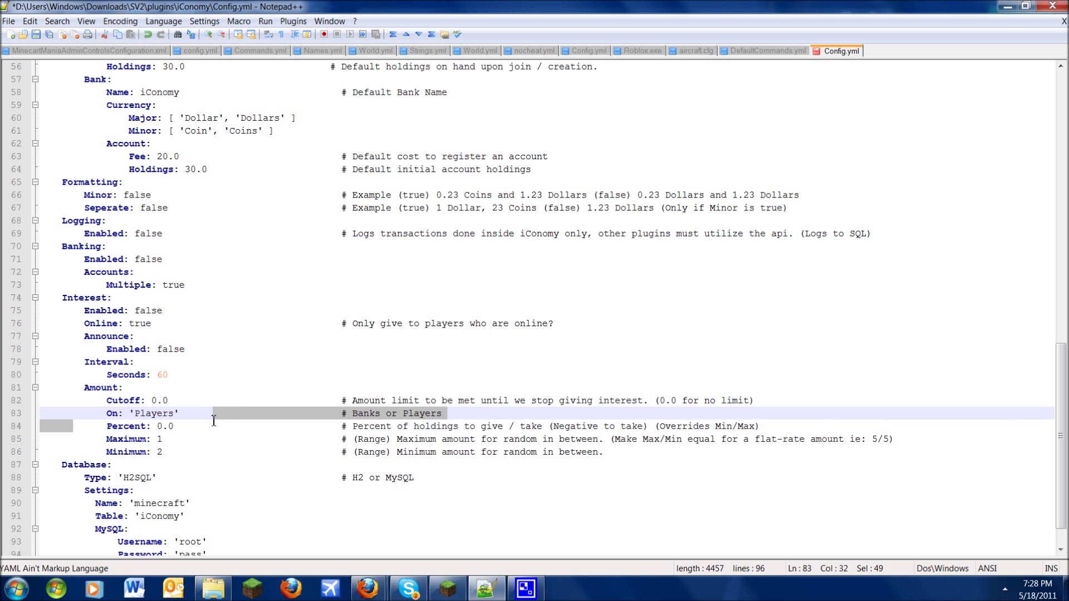
{"action": "left_click", "coordinate": [207, 424]}
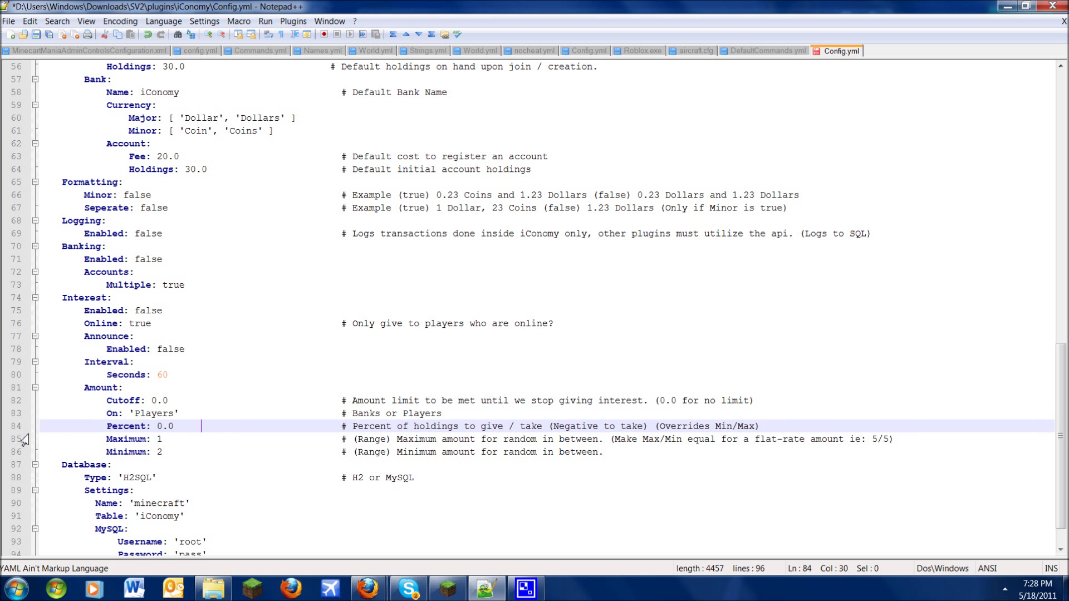
{"action": "left_click_drag", "start_coordinate": [49, 429], "coordinate": [221, 425]}
{"action": "left_click", "coordinate": [213, 439]}
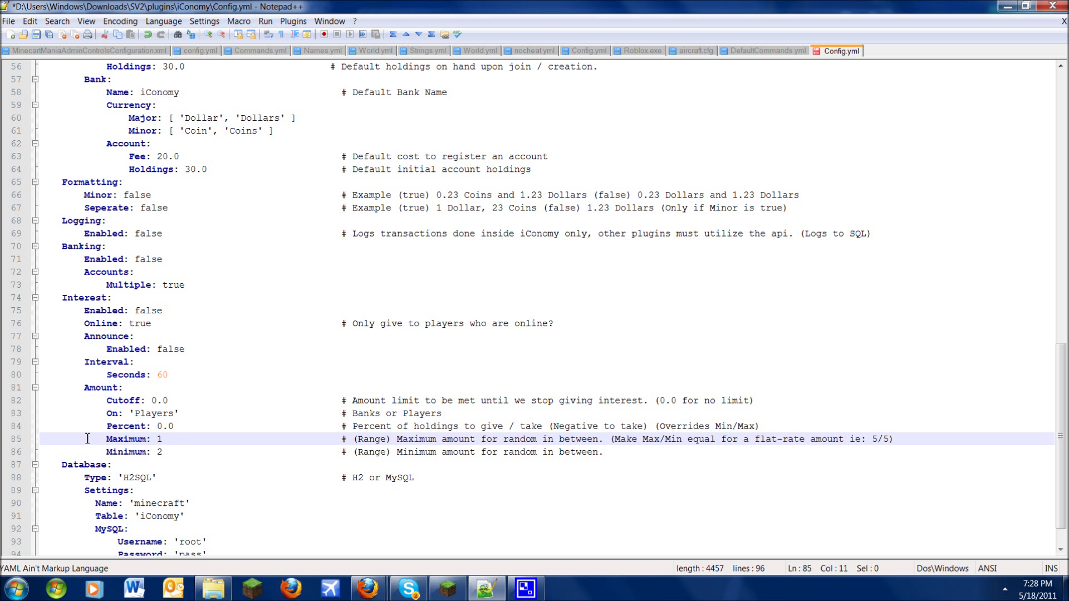
- Review the Database section's Type, Name and Table settings and the Hostname and Port lines of its MySQL block
{"action": "scroll", "coordinate": [473, 485], "scroll_direction": "down", "scroll_amount": 1}
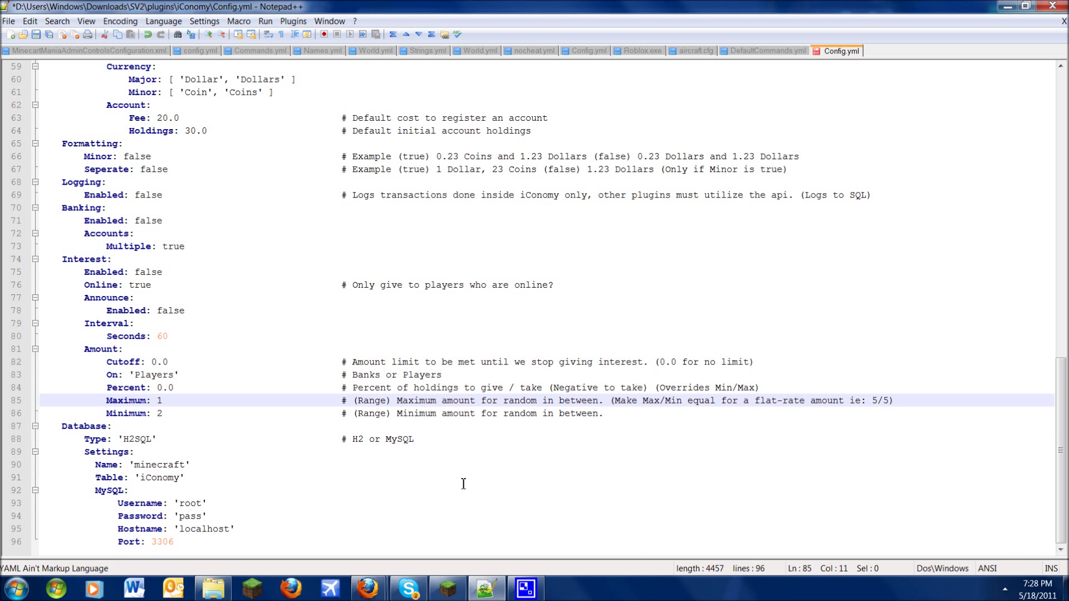
{"action": "left_click", "coordinate": [95, 439]}
{"action": "left_click", "coordinate": [92, 439]}
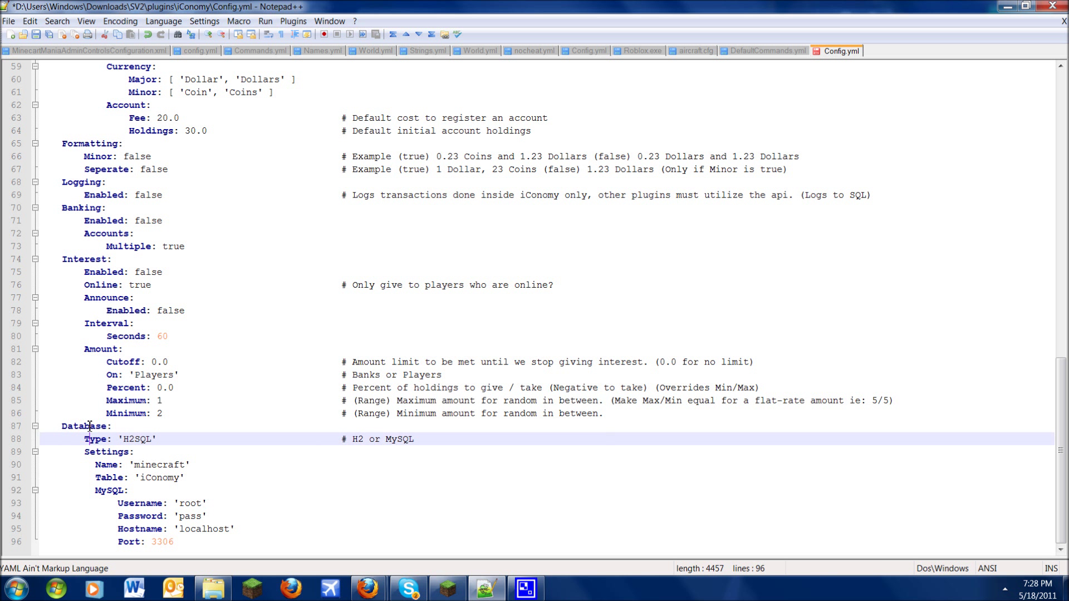
{"action": "left_click", "coordinate": [152, 439]}
{"action": "left_click", "coordinate": [129, 441]}
{"action": "left_click", "coordinate": [404, 452]}
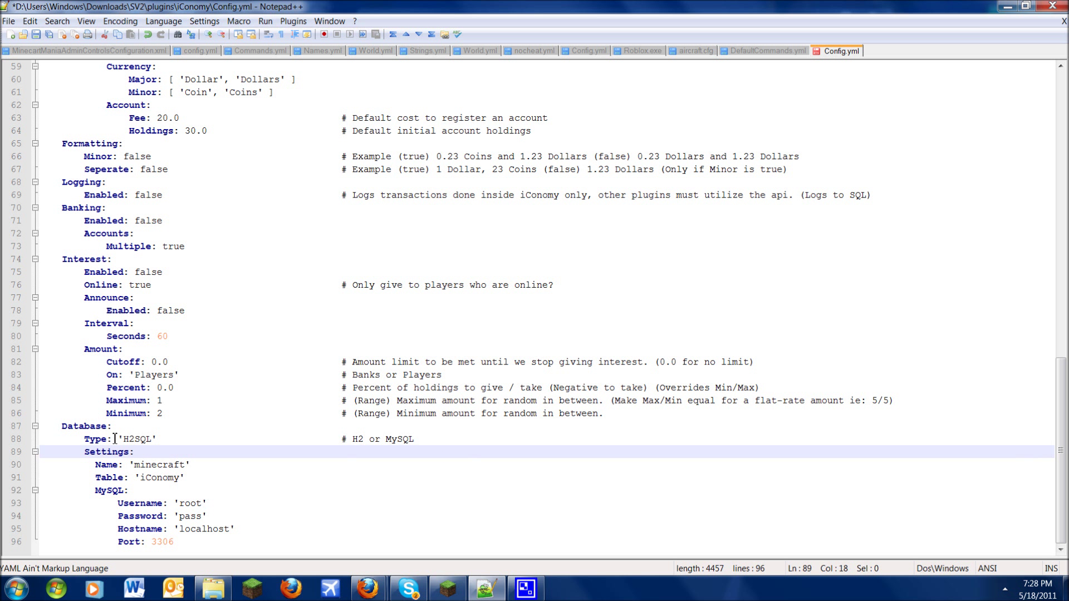
{"action": "left_click_drag", "start_coordinate": [115, 439], "coordinate": [163, 439]}
{"action": "left_click", "coordinate": [198, 438]}
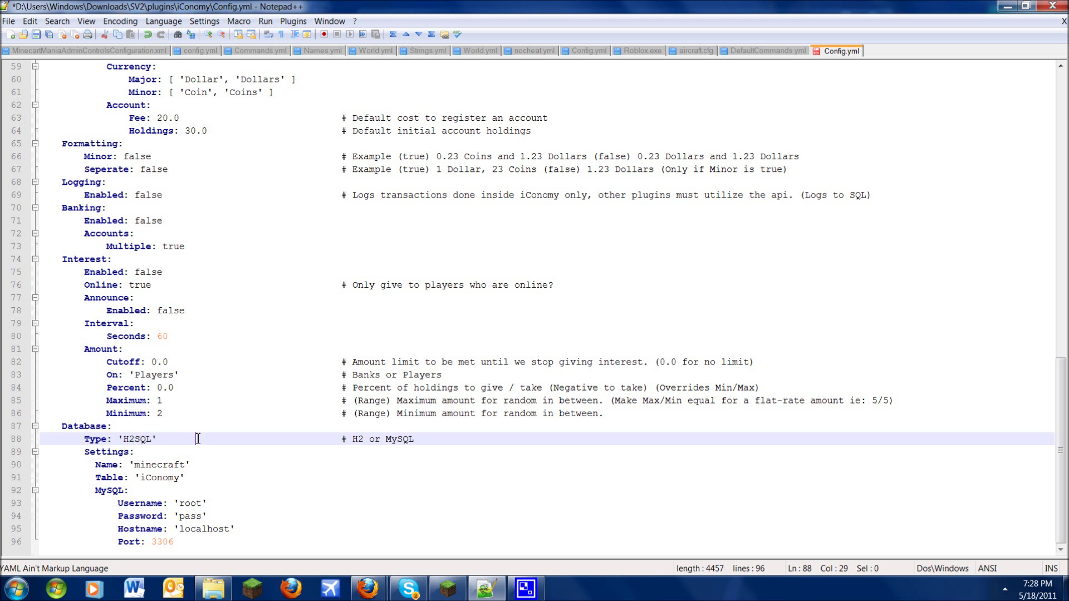
{"action": "left_click", "coordinate": [144, 456]}
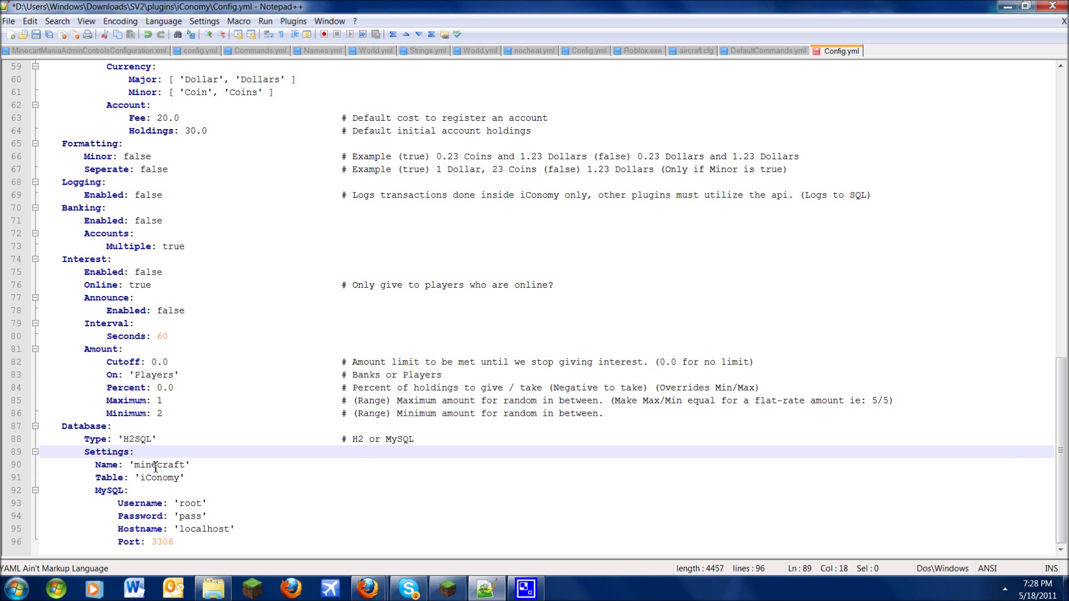
{"action": "left_click", "coordinate": [159, 465]}
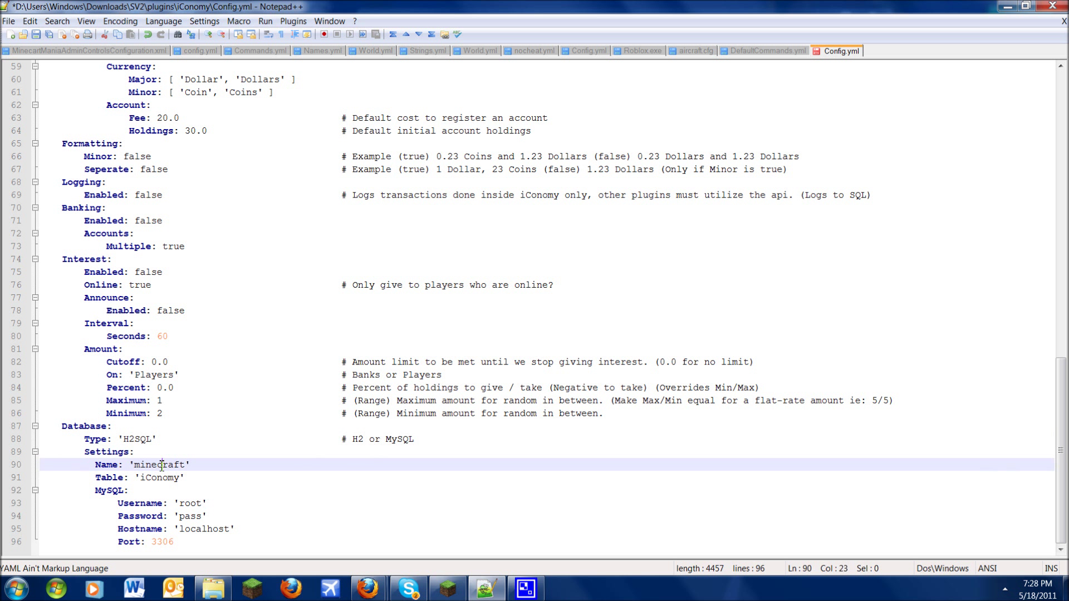
{"action": "left_click", "coordinate": [166, 480]}
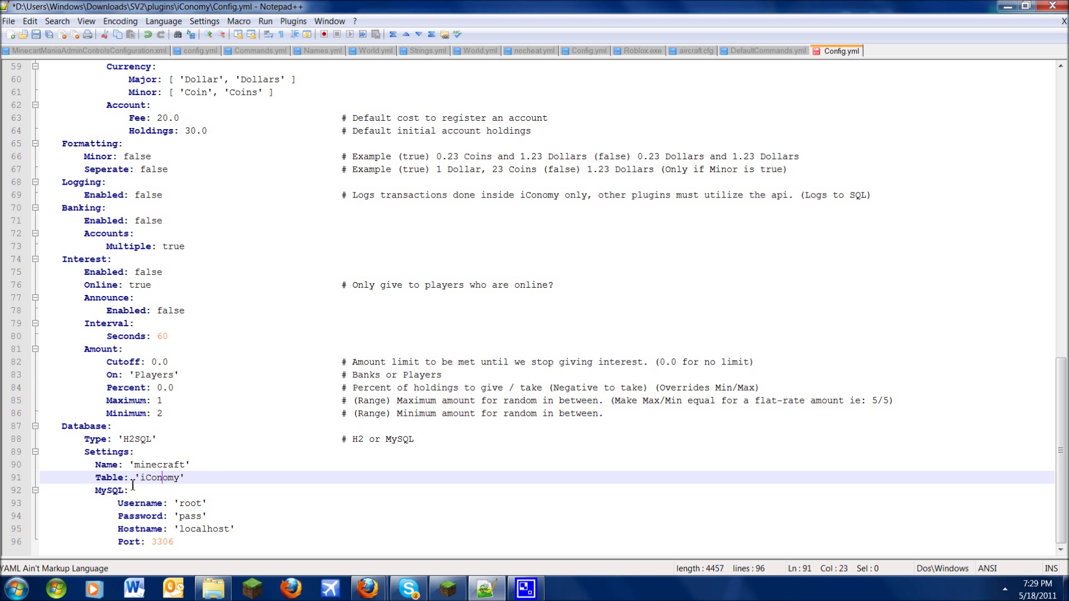
{"action": "left_click_drag", "start_coordinate": [45, 427], "coordinate": [248, 487]}
{"action": "left_click", "coordinate": [291, 544]}
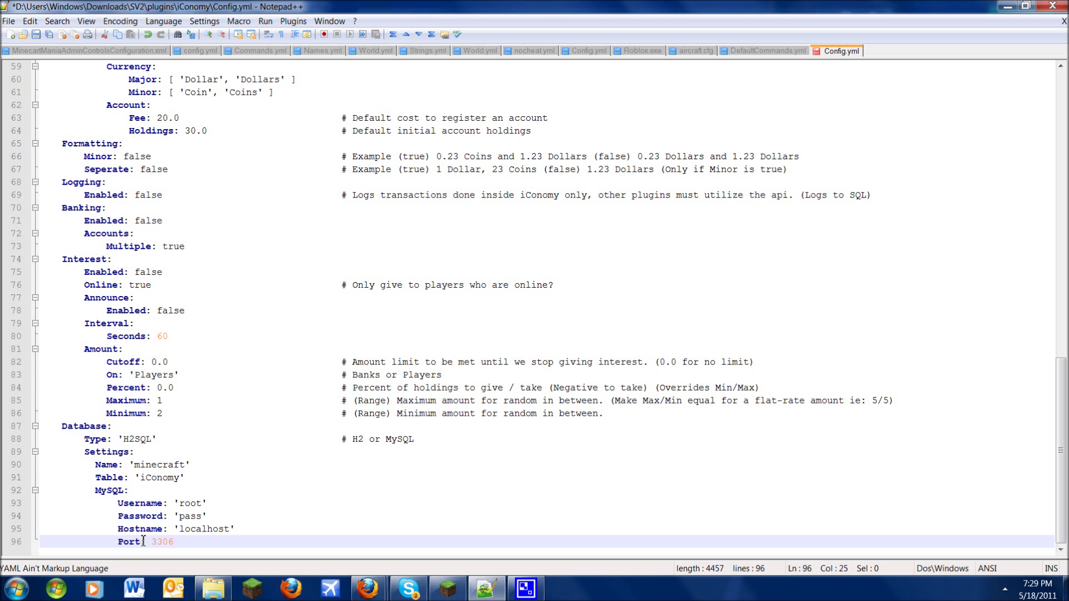
{"action": "left_click", "coordinate": [197, 533]}
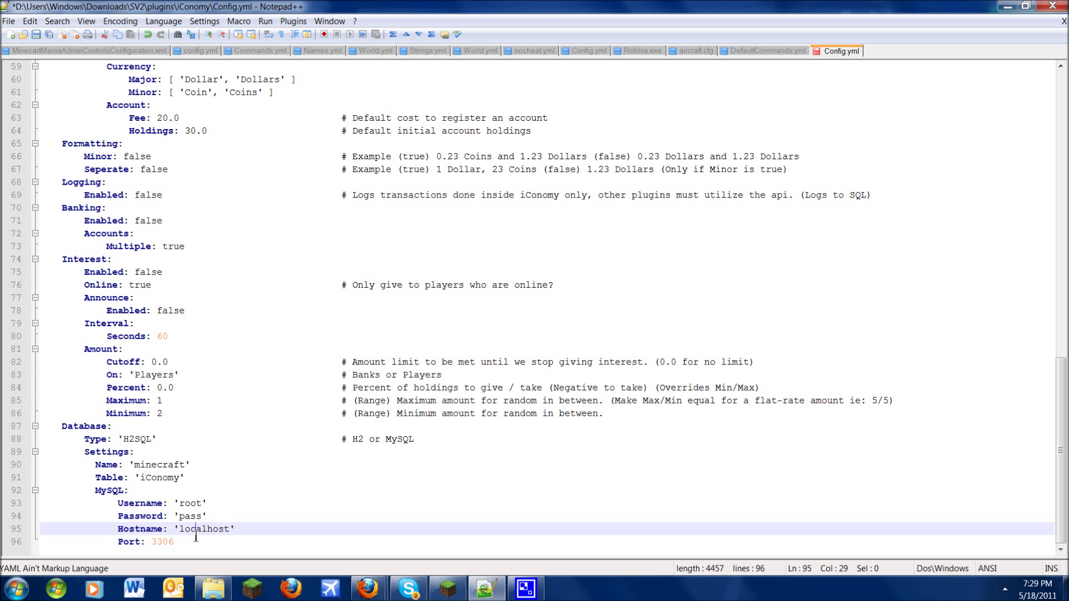
- Check the Hostname entry and the Port line in the MySQL settings at the end of Config.yml
{"action": "left_click_drag", "start_coordinate": [231, 530], "coordinate": [172, 532]}
{"action": "left_click", "coordinate": [180, 530]}
{"action": "left_click", "coordinate": [175, 543]}
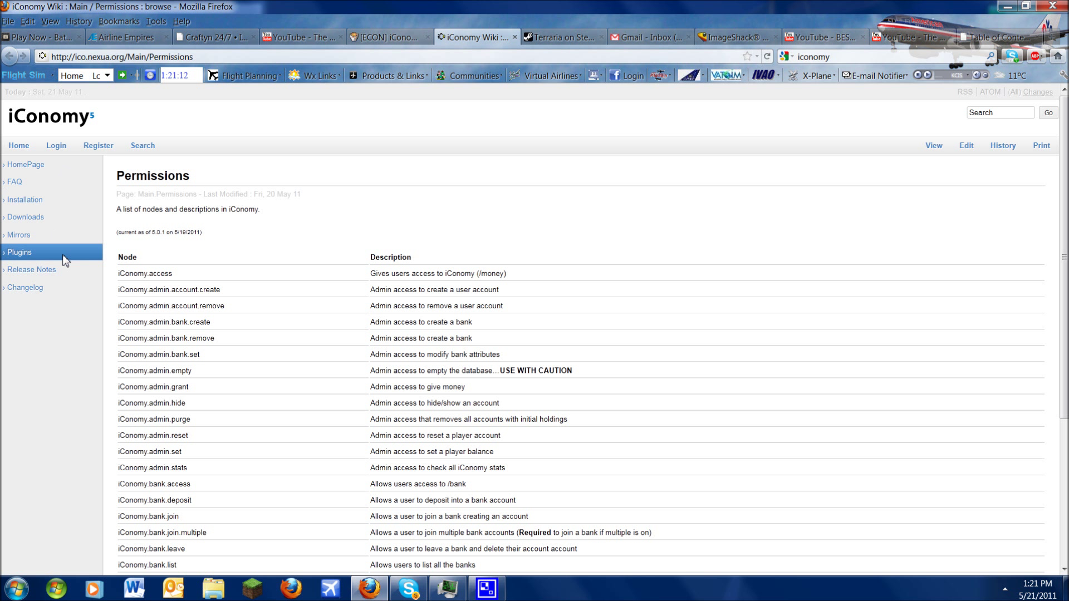
- In Firefox, examine the iConomy wiki's Permissions page, reading the full node list from iConomy.access to iConomy.rank with descriptions
{"action": "left_click_drag", "start_coordinate": [115, 273], "coordinate": [612, 390]}
{"action": "left_click", "coordinate": [621, 445]}
{"action": "left_click_drag", "start_coordinate": [618, 441], "coordinate": [699, 499]}
{"action": "scroll", "coordinate": [673, 475], "scroll_direction": "down", "scroll_amount": 4}
{"action": "scroll", "coordinate": [674, 474], "scroll_direction": "down", "scroll_amount": 2}
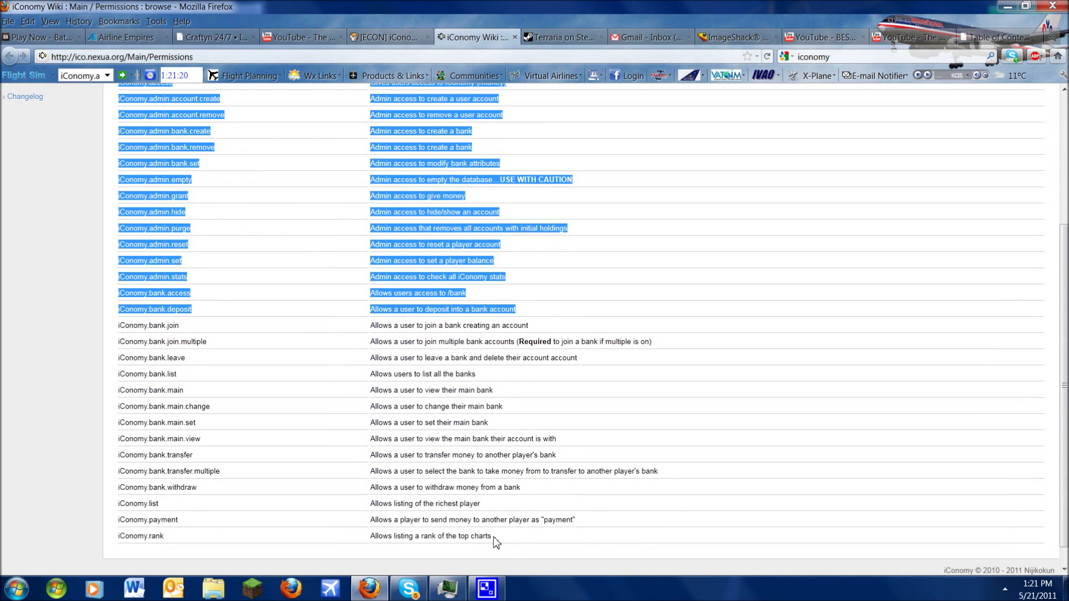
{"action": "left_click_drag", "start_coordinate": [114, 540], "coordinate": [250, 217]}
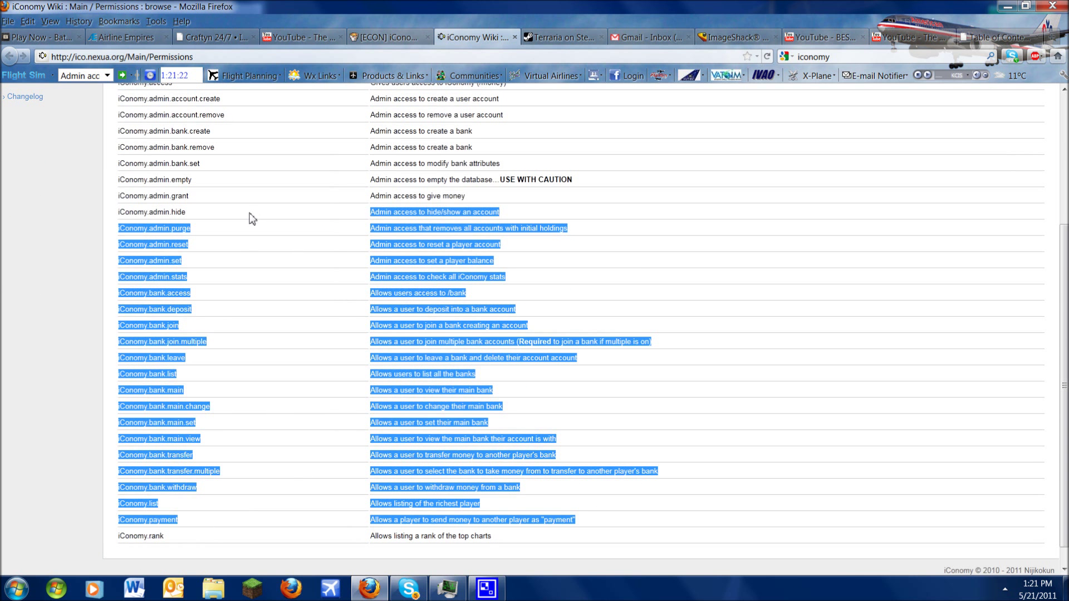
{"action": "scroll", "coordinate": [245, 239], "scroll_direction": "up", "scroll_amount": 6}
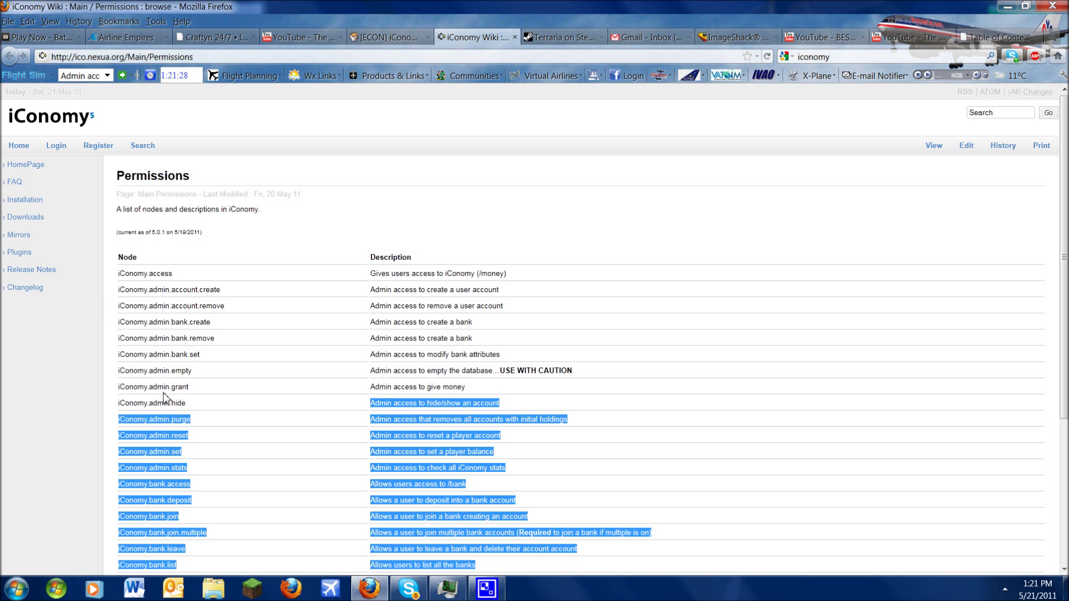
- Review the nodes from iConomy.access to iConomy.admin.purge and highlight the Permissions page's web address
{"action": "left_click_drag", "start_coordinate": [118, 274], "coordinate": [707, 425]}
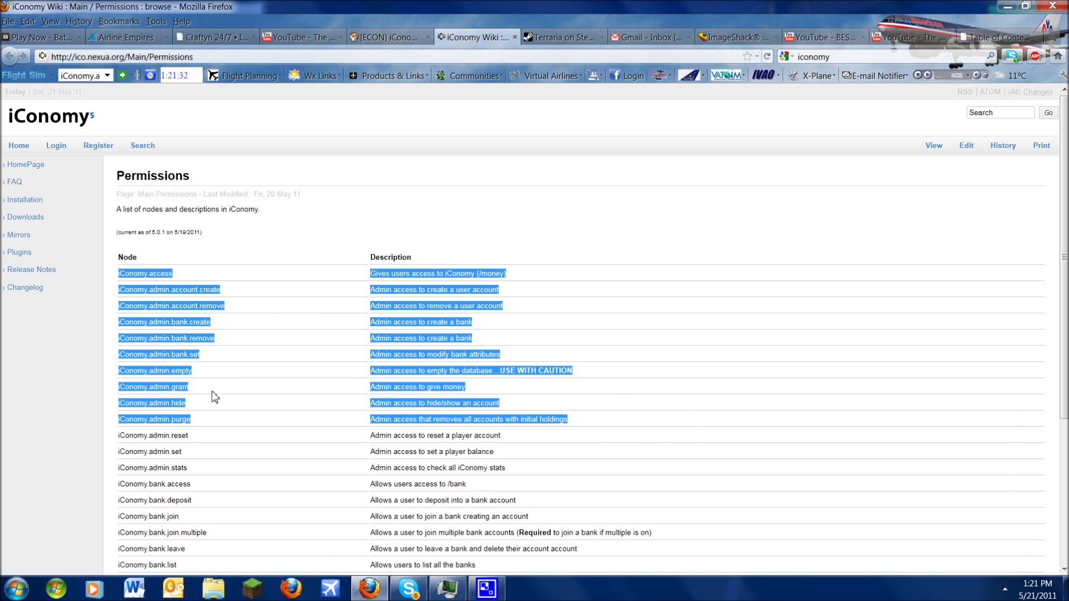
{"action": "left_click", "coordinate": [213, 390]}
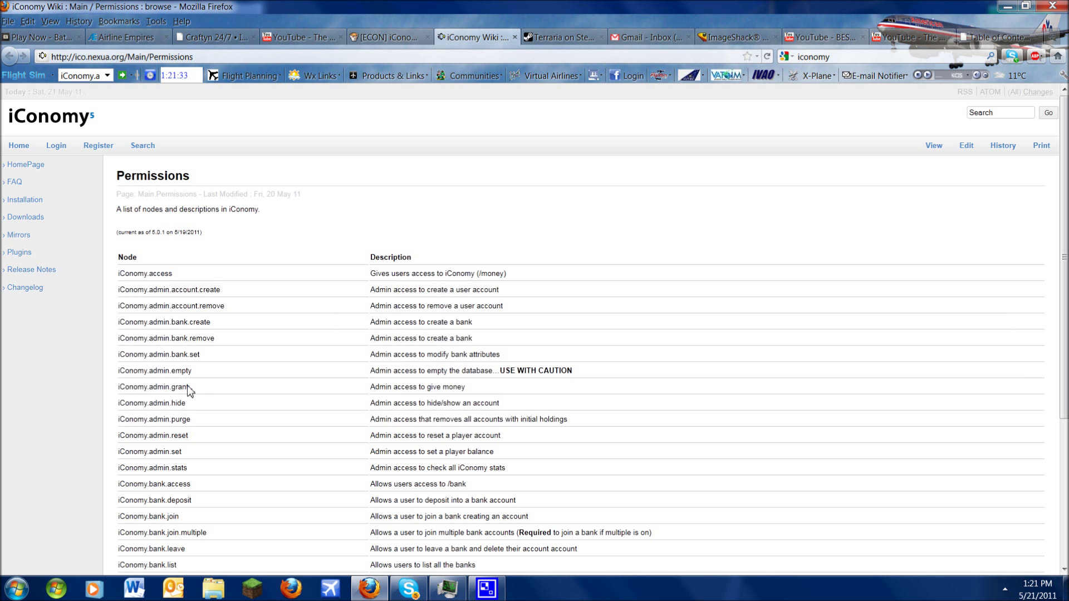
{"action": "left_click", "coordinate": [206, 58]}
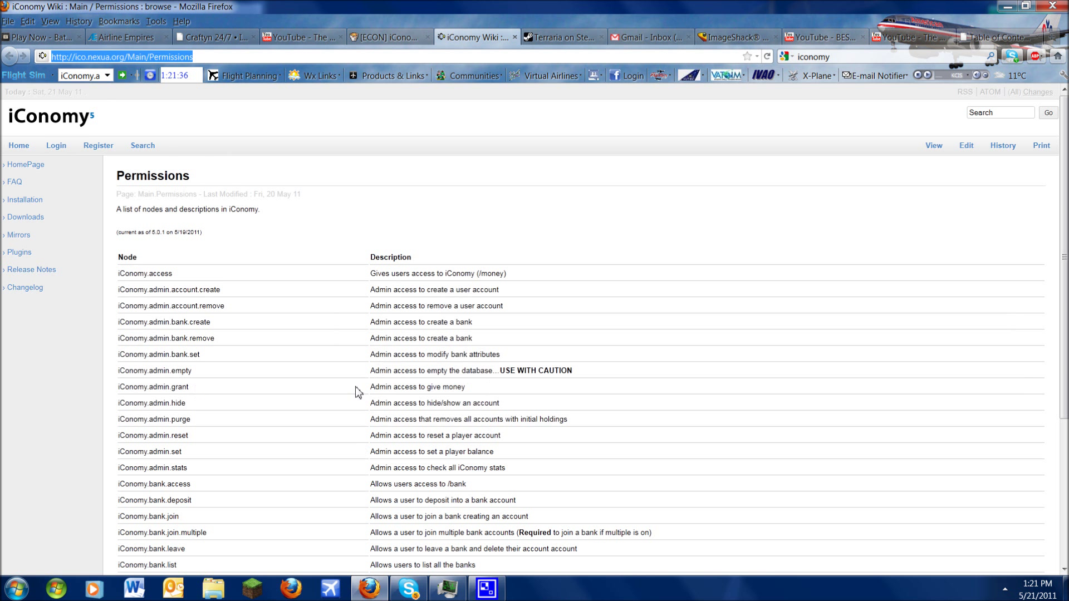
- Go over the permissions table again, comparing the iConomy.admin nodes with the iConomy.bank, list, payment and rank nodes
{"action": "scroll", "coordinate": [389, 418], "scroll_direction": "down", "scroll_amount": 5}
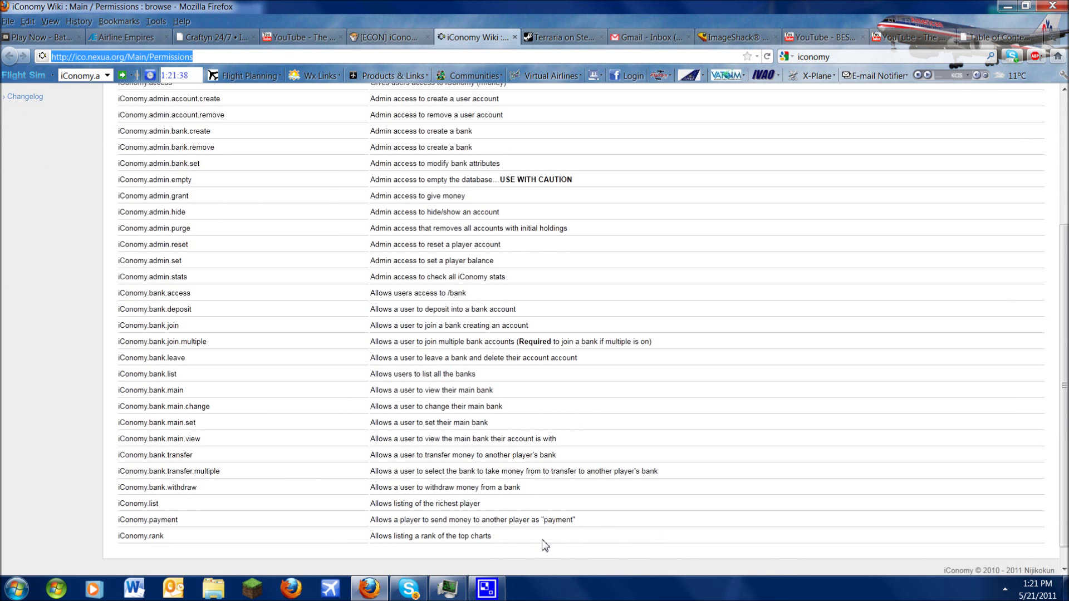
{"action": "left_click_drag", "start_coordinate": [545, 546], "coordinate": [24, 303]}
{"action": "scroll", "coordinate": [52, 399], "scroll_direction": "up", "scroll_amount": 5}
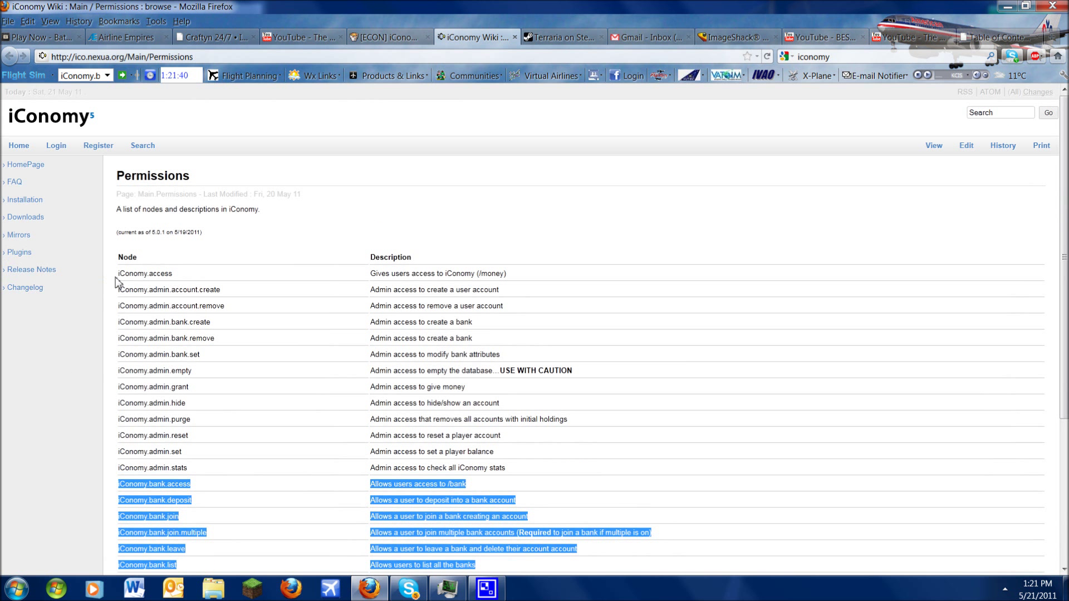
{"action": "left_click_drag", "start_coordinate": [116, 282], "coordinate": [697, 519]}
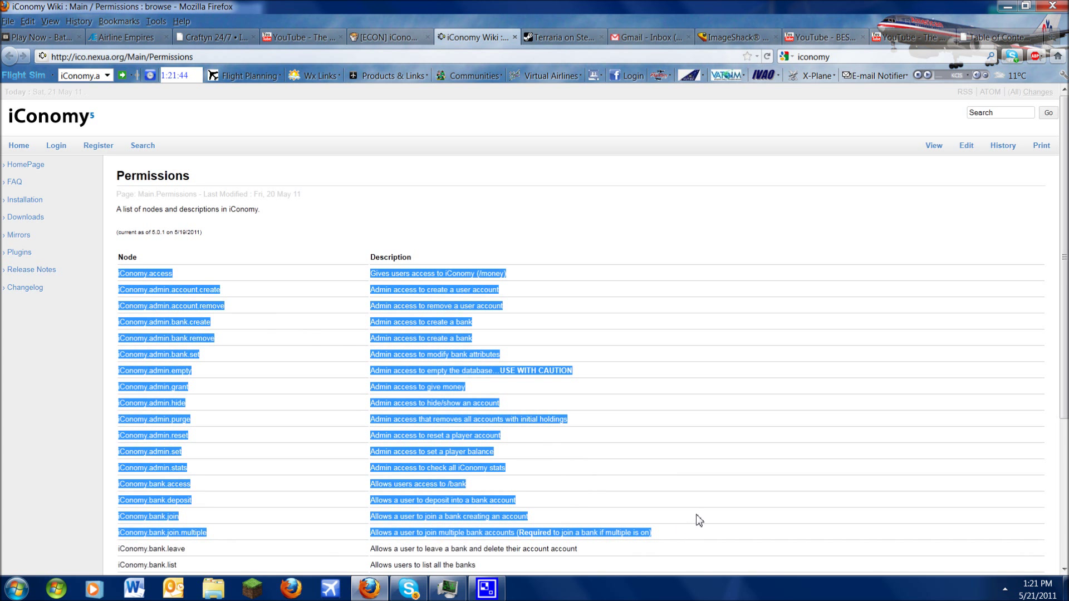
{"action": "scroll", "coordinate": [699, 521], "scroll_direction": "down", "scroll_amount": 5}
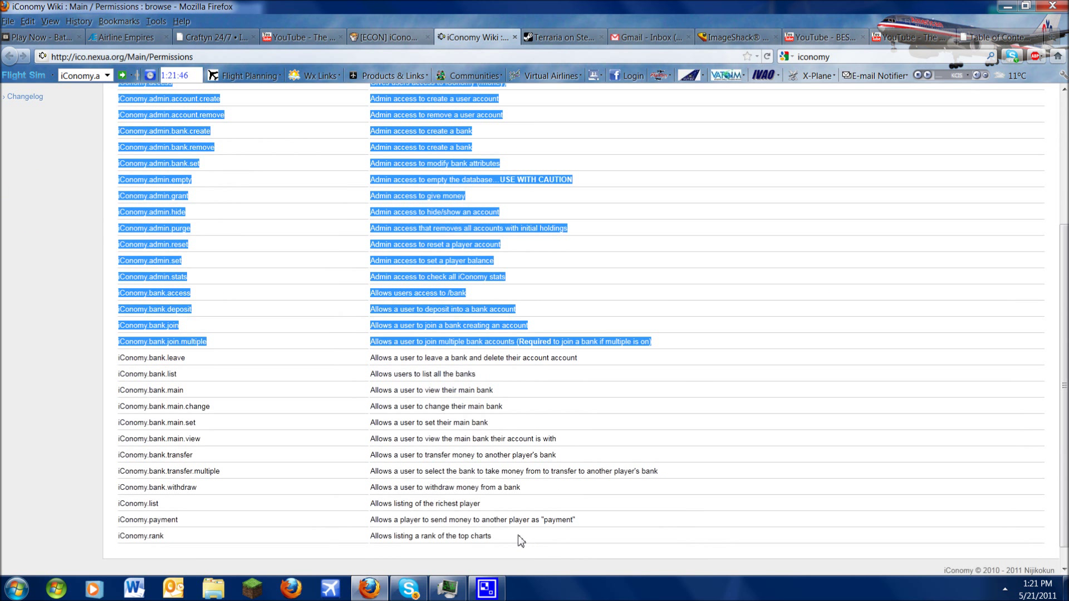
{"action": "left_click_drag", "start_coordinate": [521, 540], "coordinate": [76, 282]}
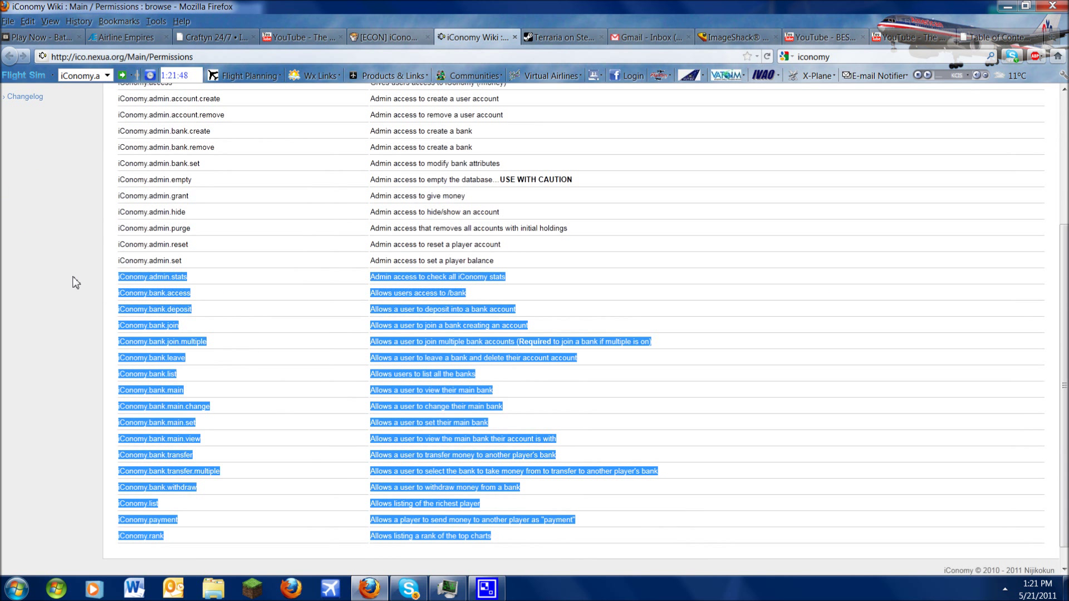
{"action": "scroll", "coordinate": [72, 276], "scroll_direction": "up", "scroll_amount": 4}
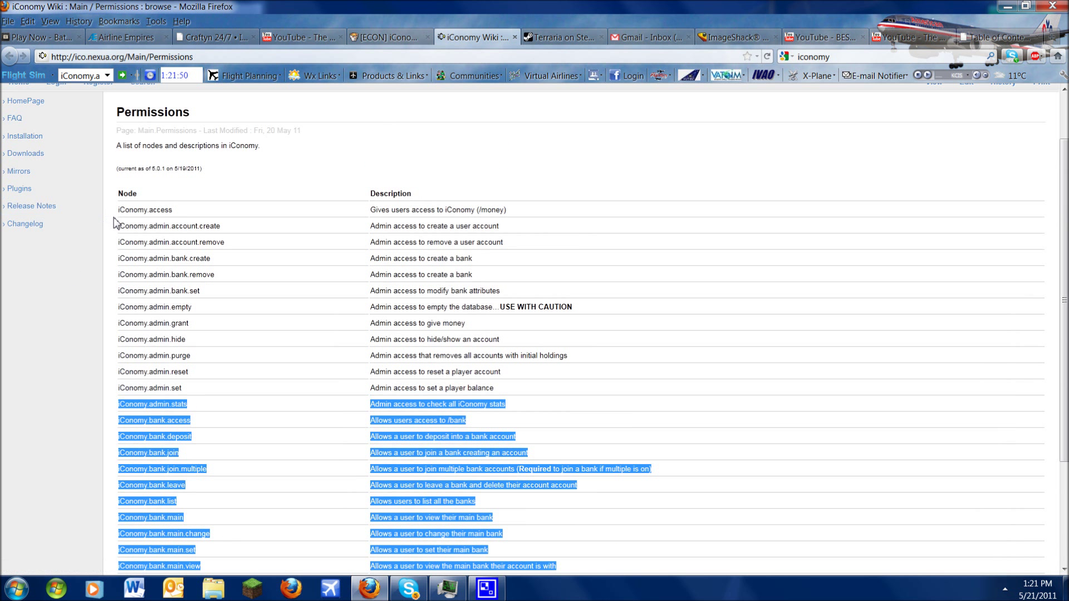